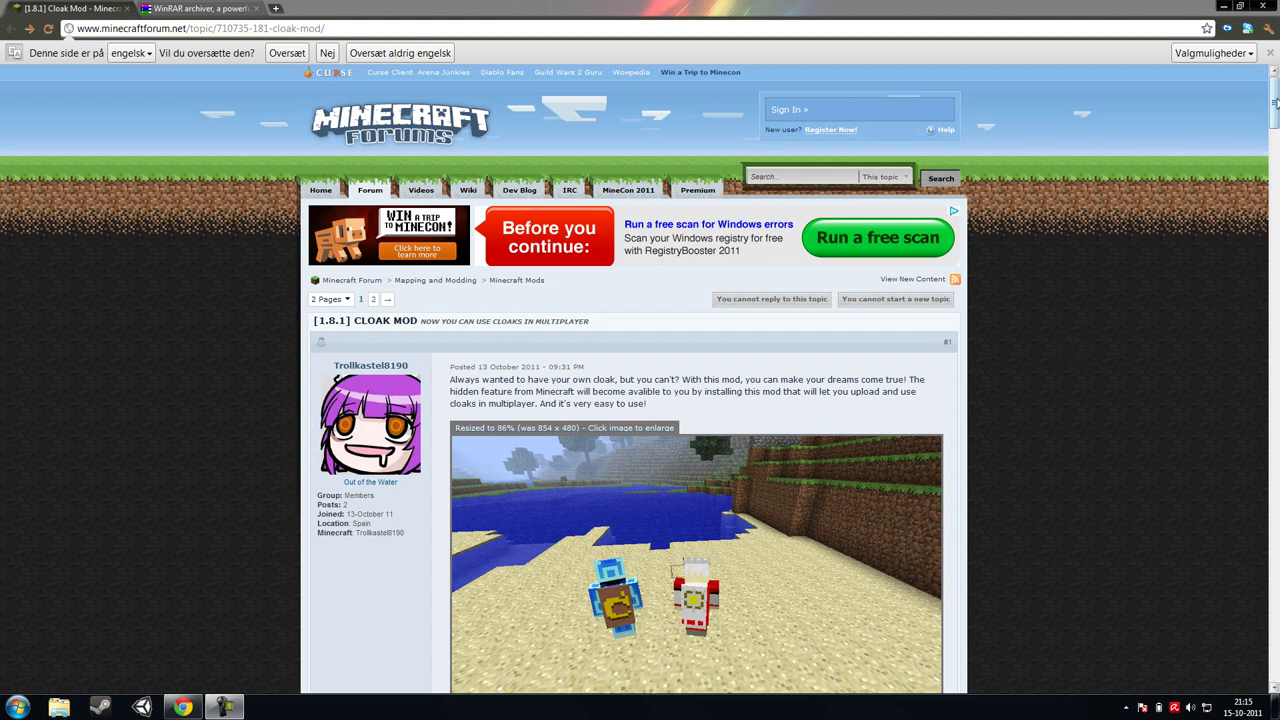
Scroll the Cloak Mod forum post down to the install instructions and MediaFire download link
{"action": "mouse_move", "coordinate": [1275, 110]}
{"action": "left_mouse_down"}
{"action": "mouse_move", "coordinate": [1275, 172]}
{"action": "mouse_move", "coordinate": [1275, 140]}
{"action": "left_mouse_up"}
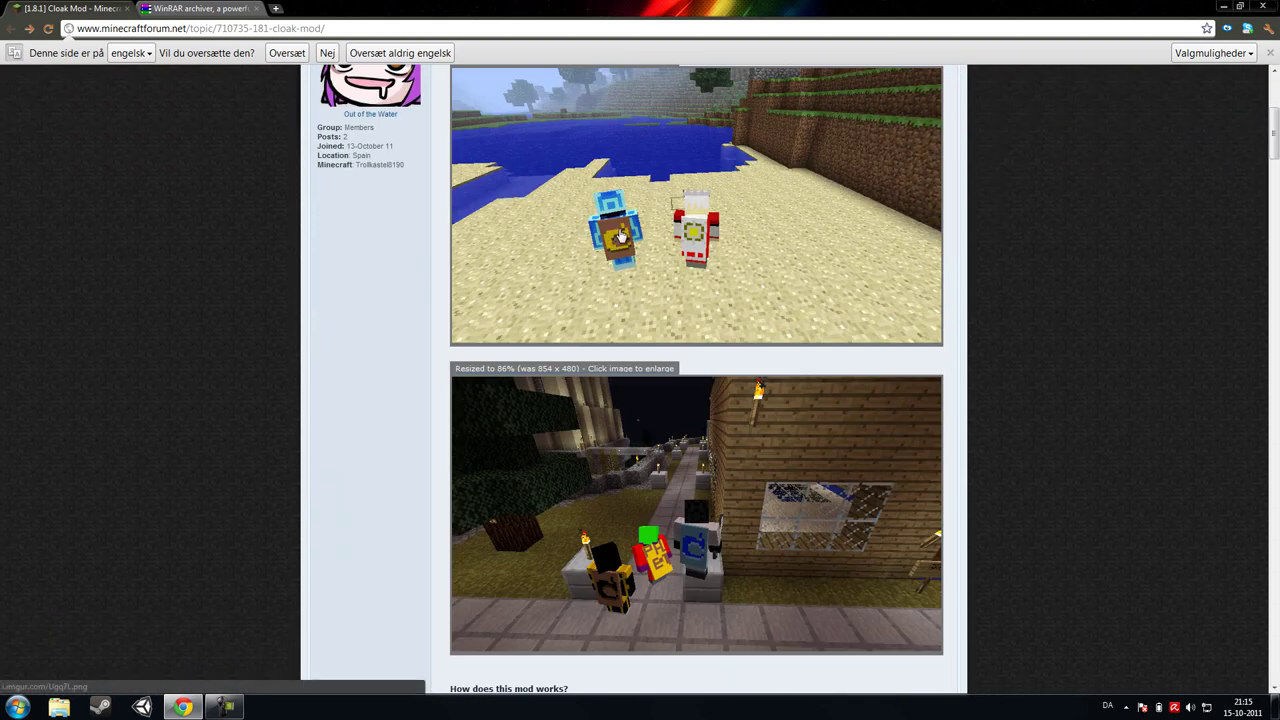
{"action": "left_click_drag", "start_coordinate": [1272, 146], "coordinate": [1275, 225]}
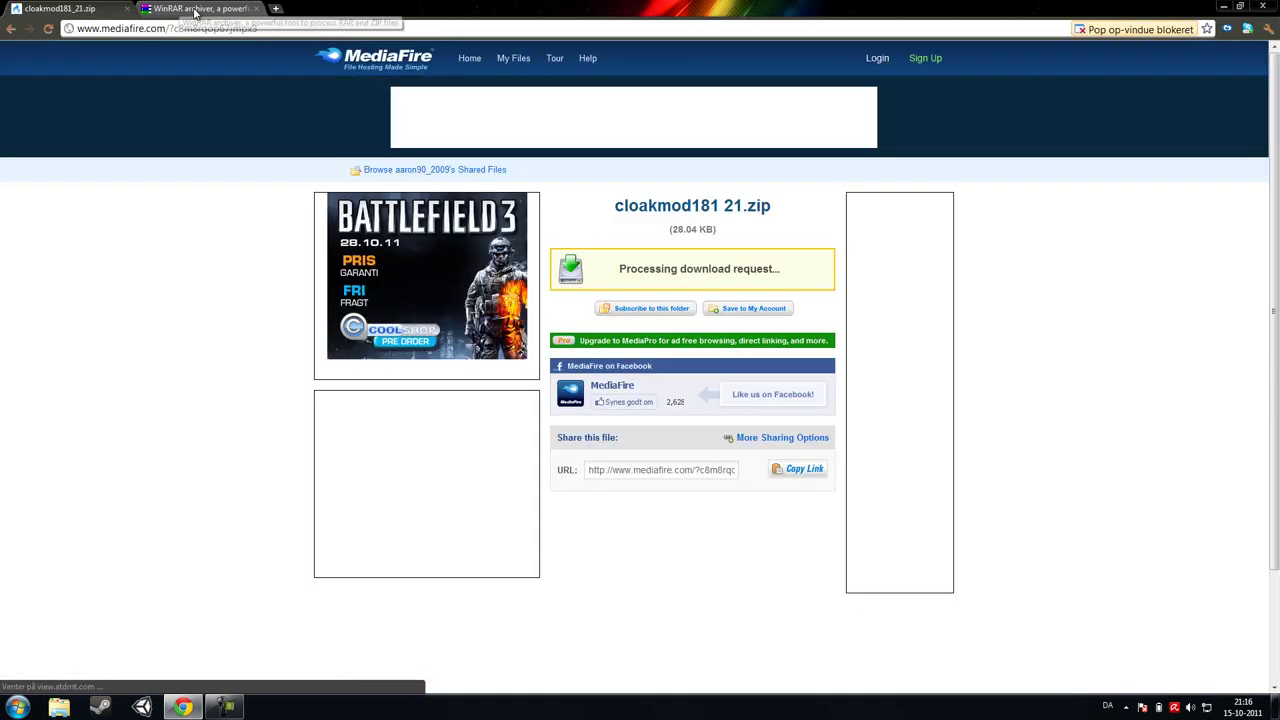
Start downloading cloakmod181 21.zip from the MediaFire page
{"action": "left_click", "coordinate": [202, 11]}
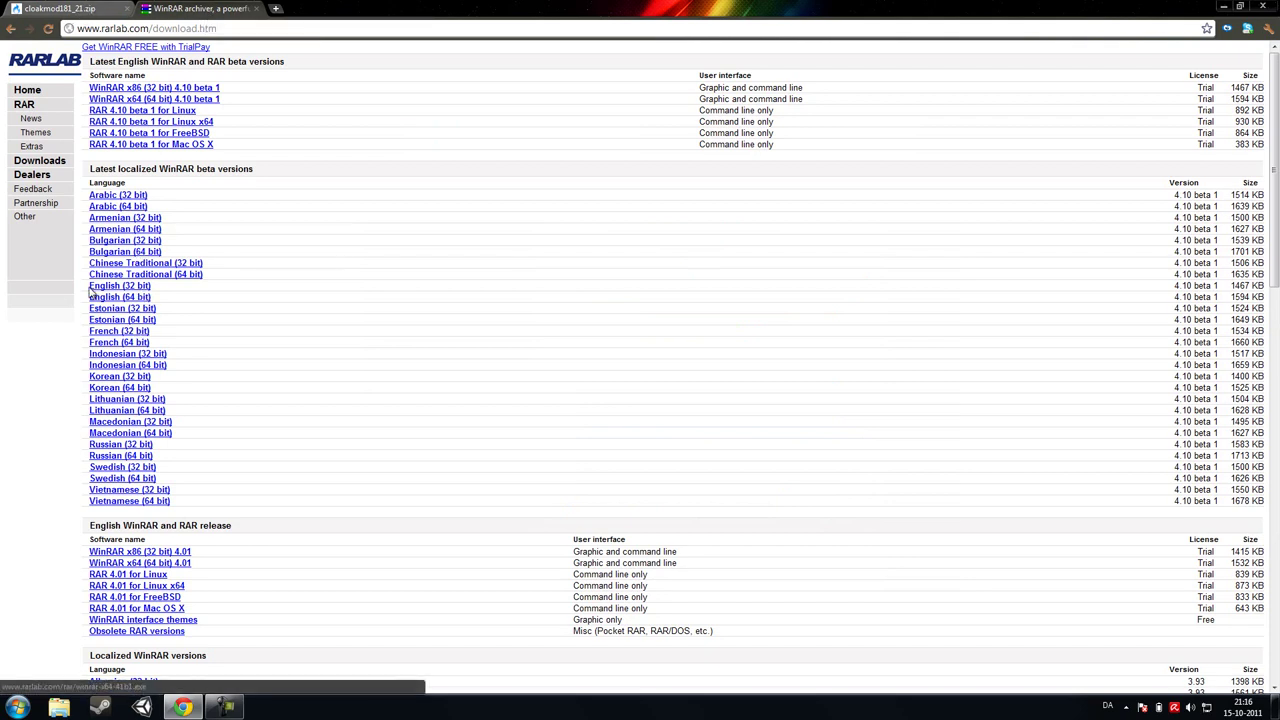
{"action": "left_click", "coordinate": [66, 12]}
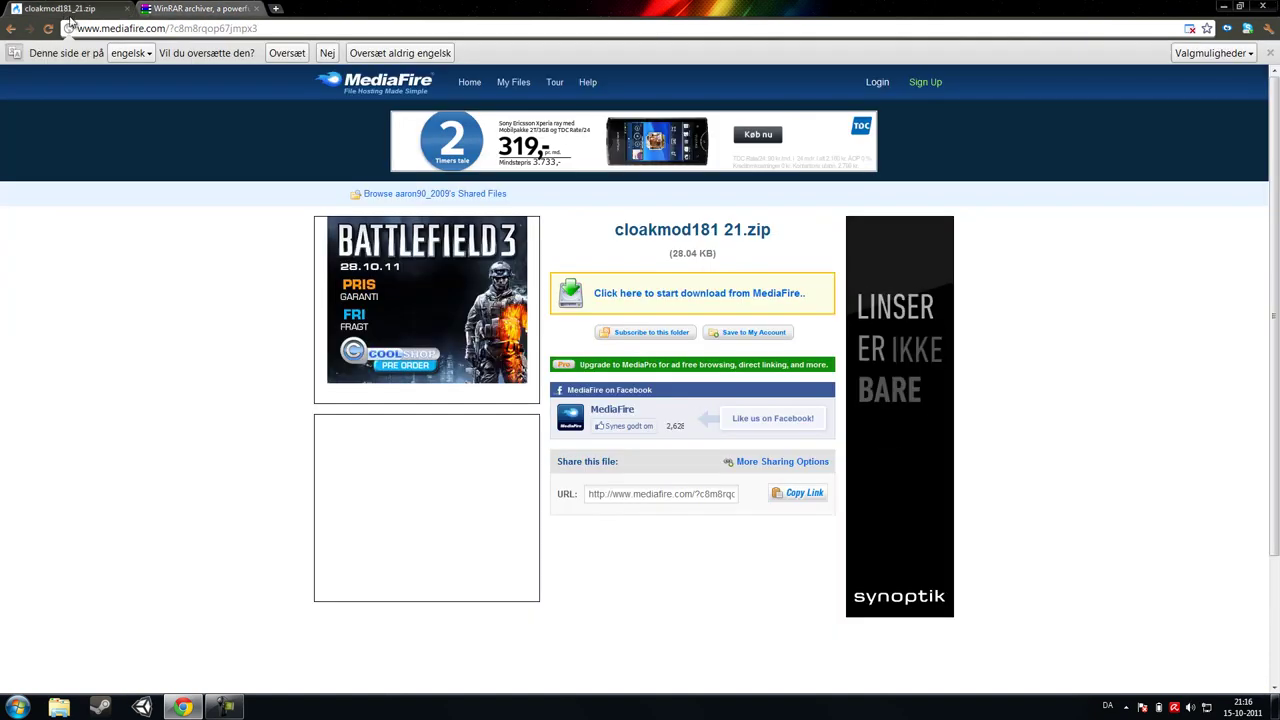
{"action": "left_click", "coordinate": [675, 295]}
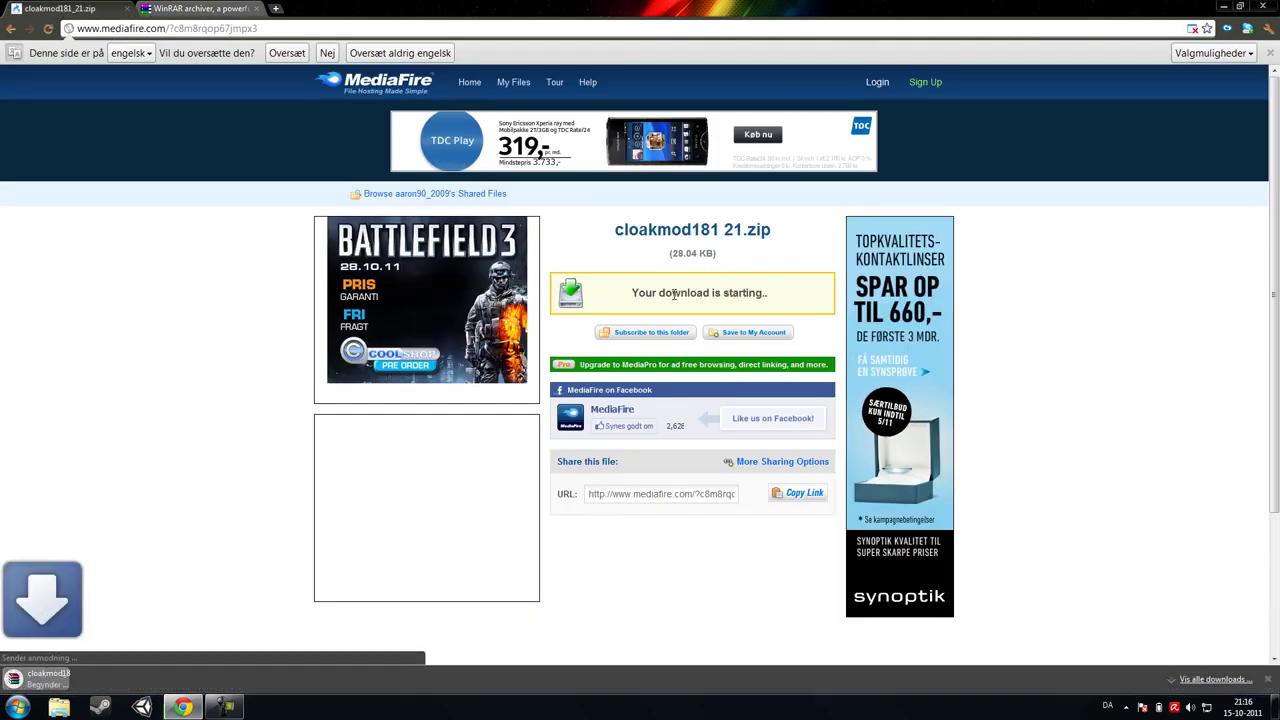
Open the downloaded mod zip in WinRAR and search the Start menu for %appdata%
{"action": "left_click", "coordinate": [79, 678]}
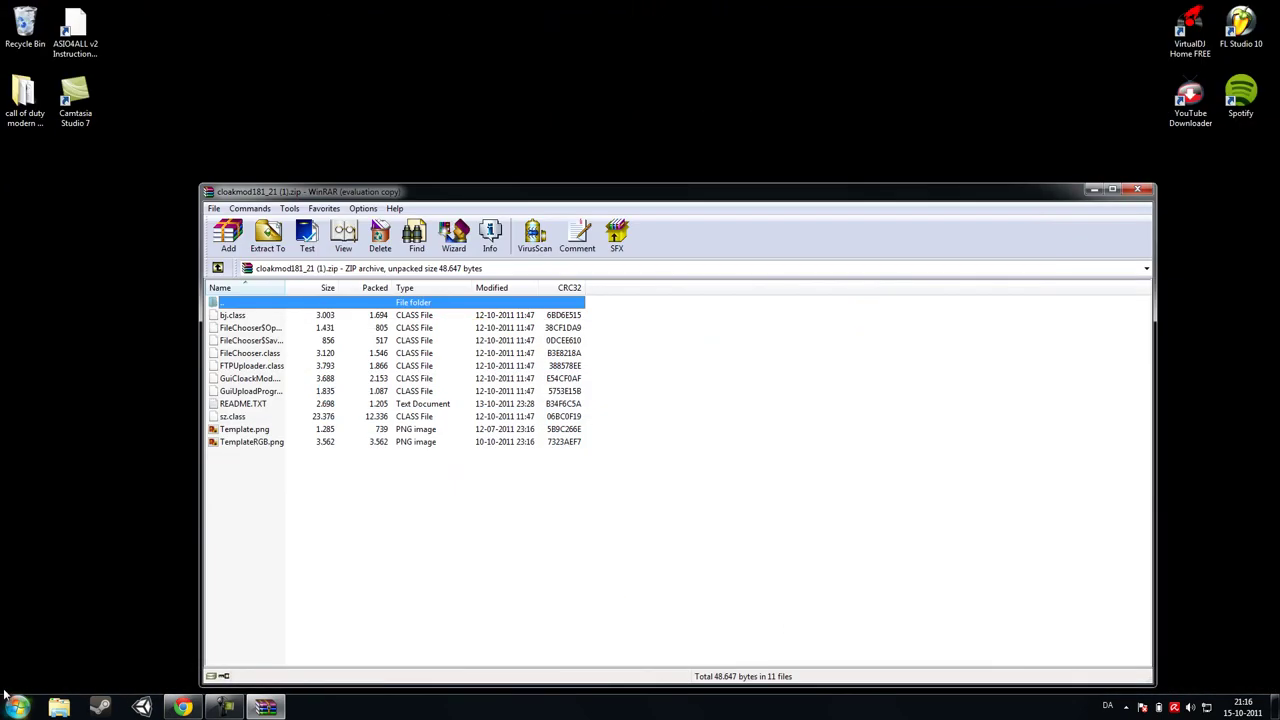
{"action": "left_click", "coordinate": [17, 708]}
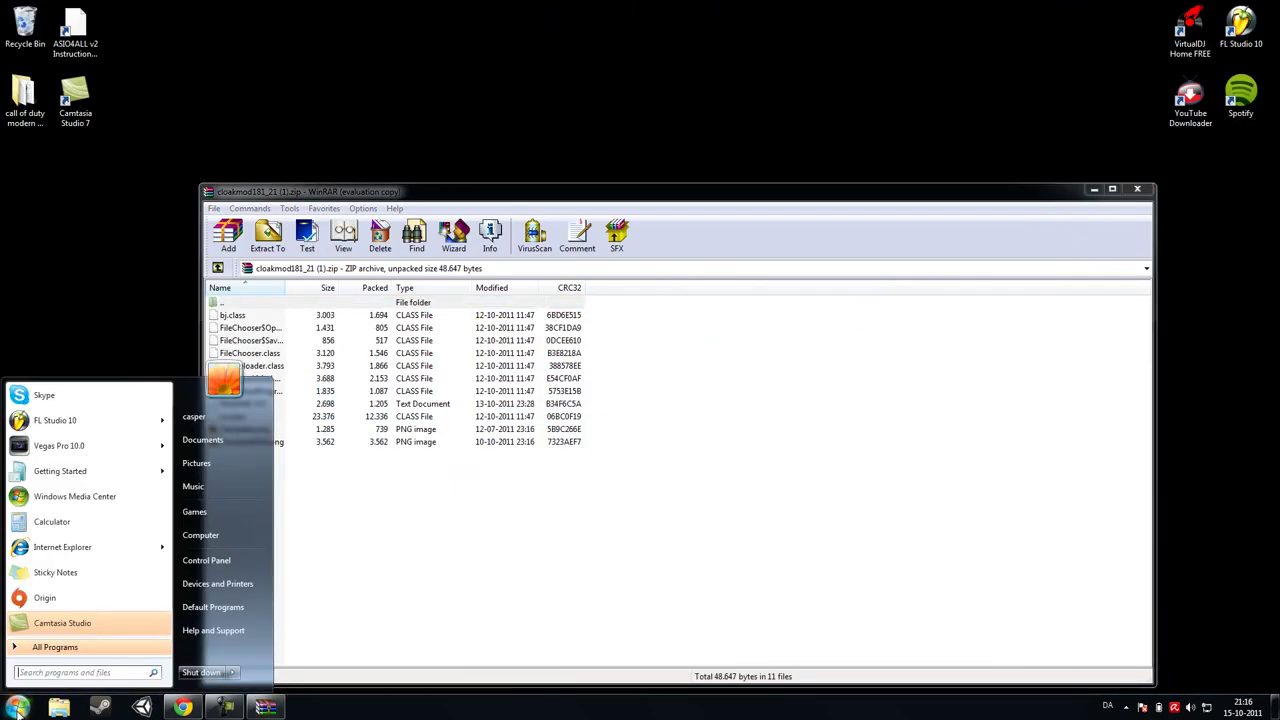
{"action": "type", "text": "%"}
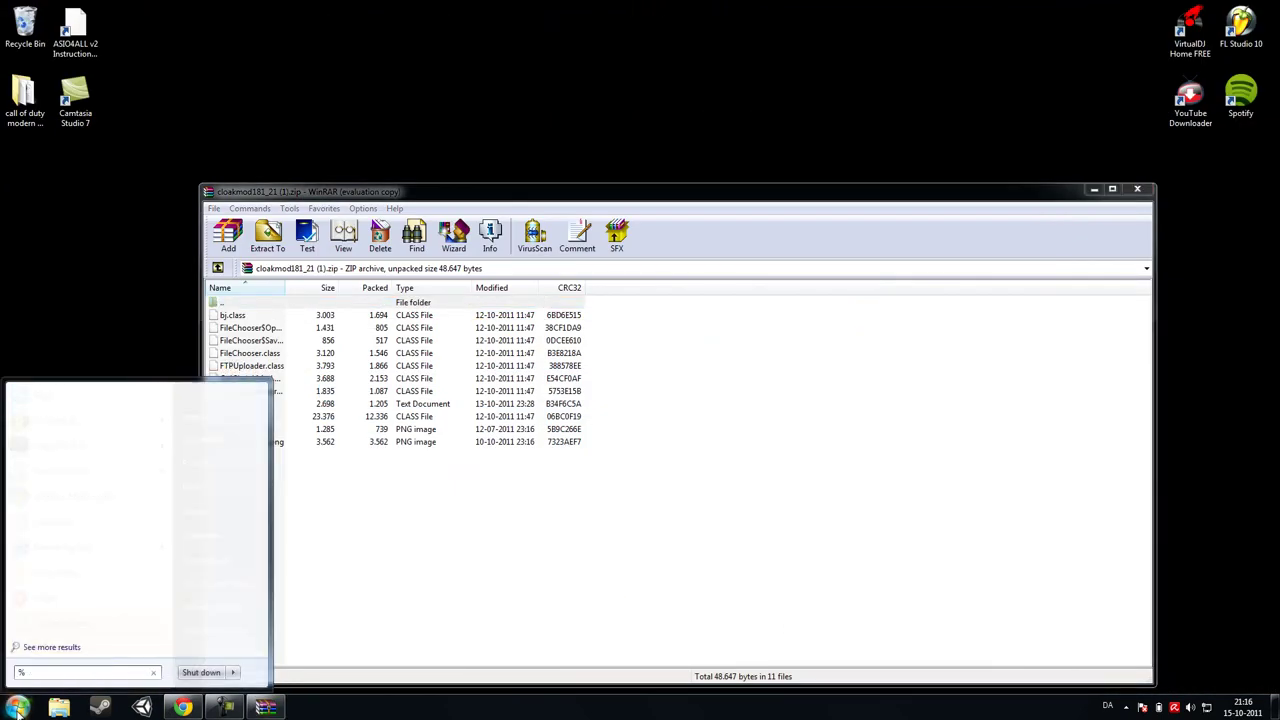
{"action": "type", "text": "appd"}
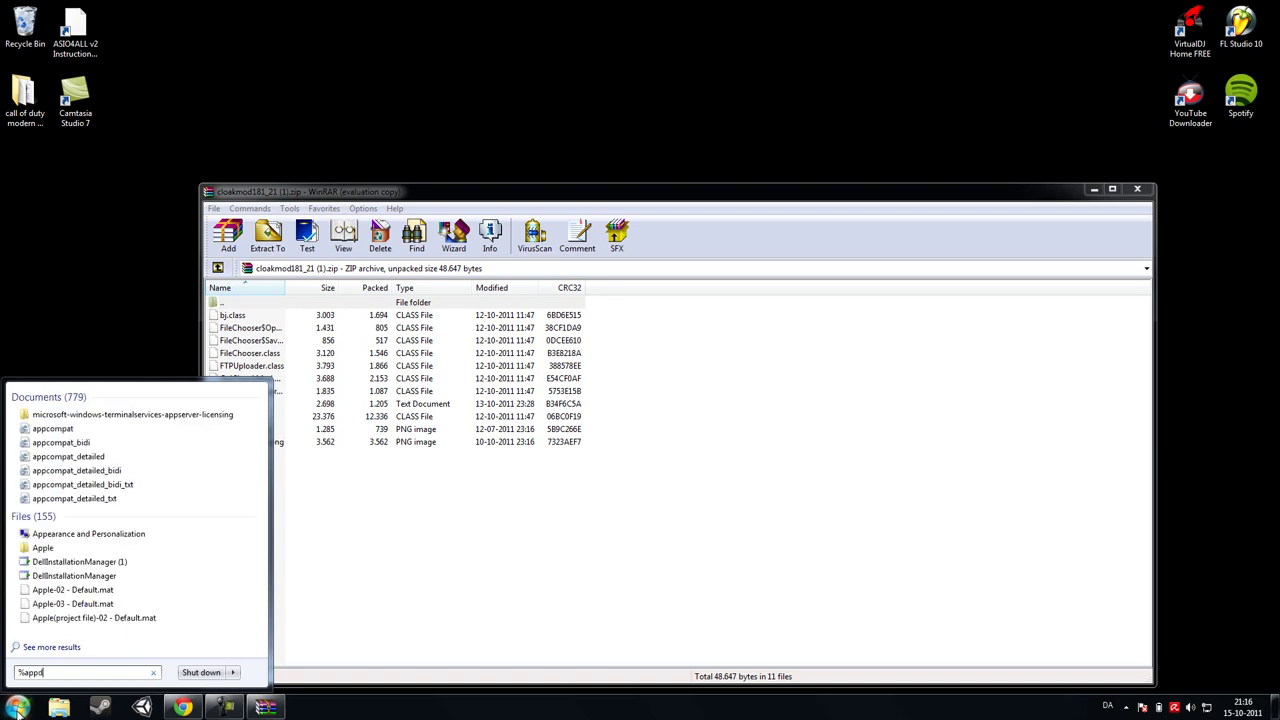
{"action": "type", "text": "ata"}
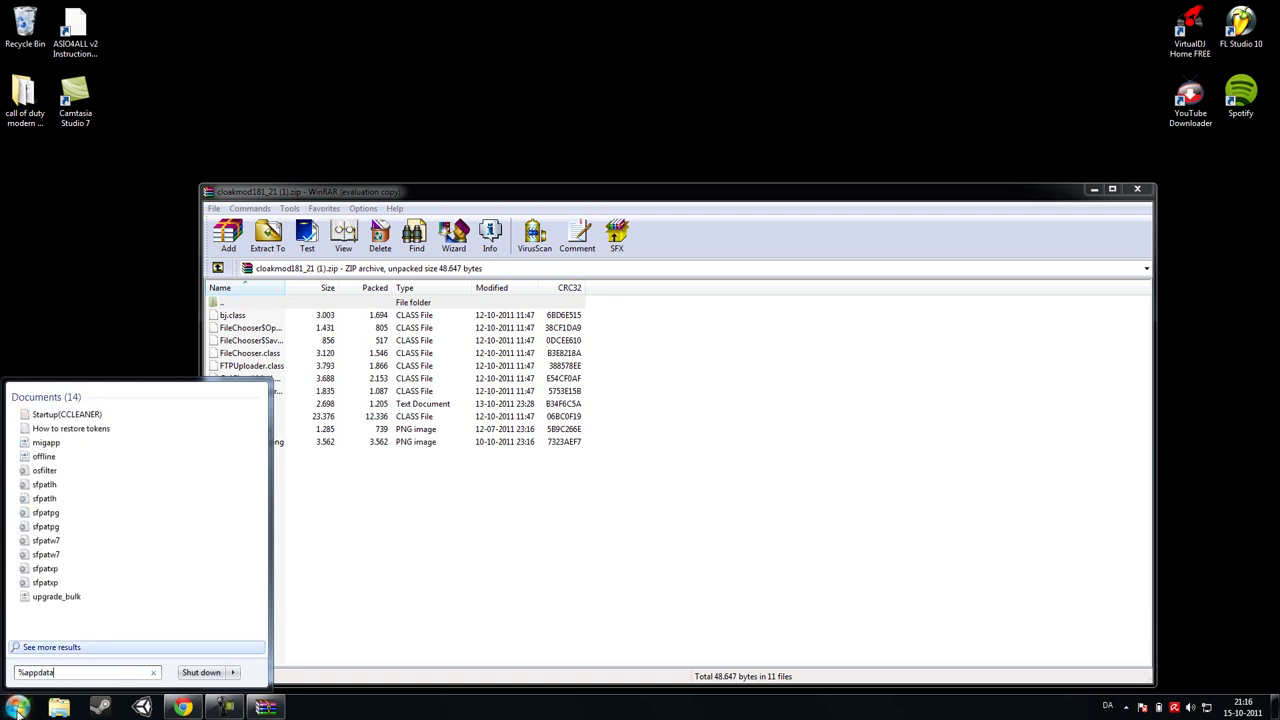
{"action": "type", "text": "%"}
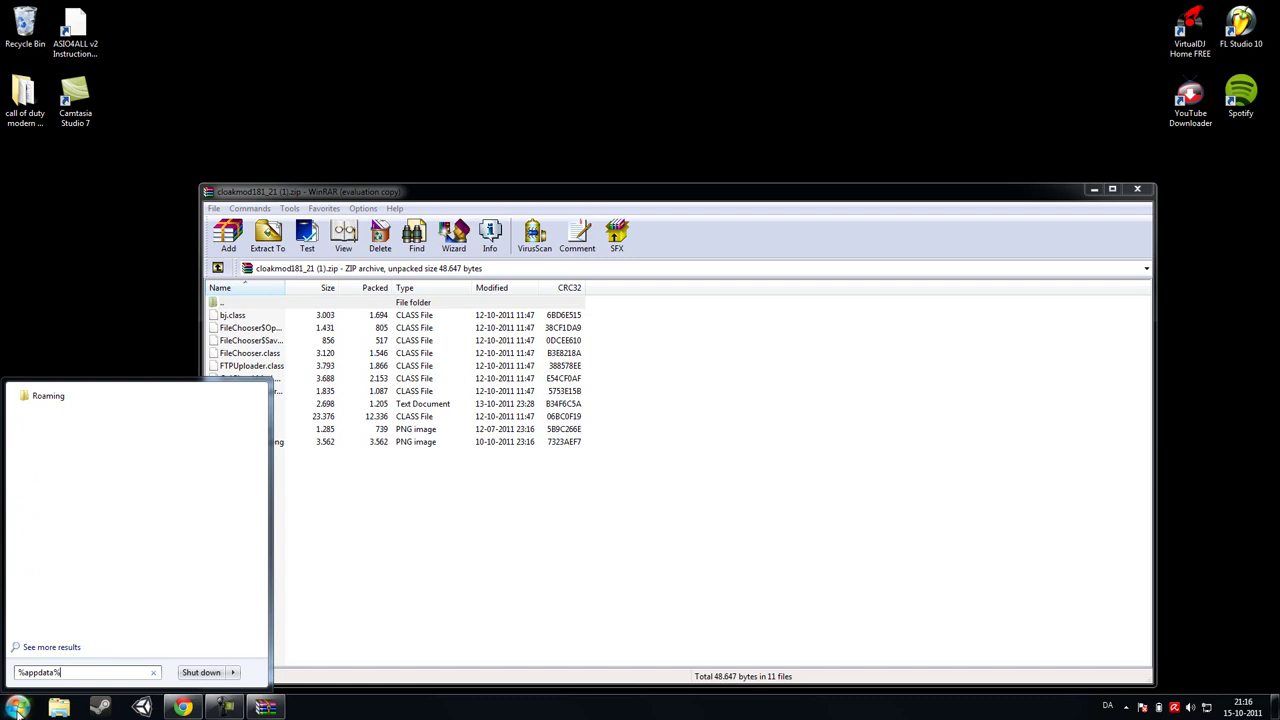
Open minecraft.jar from Roaming\.minecraft\bin as an archive in WinRAR
{"action": "left_click", "coordinate": [44, 398]}
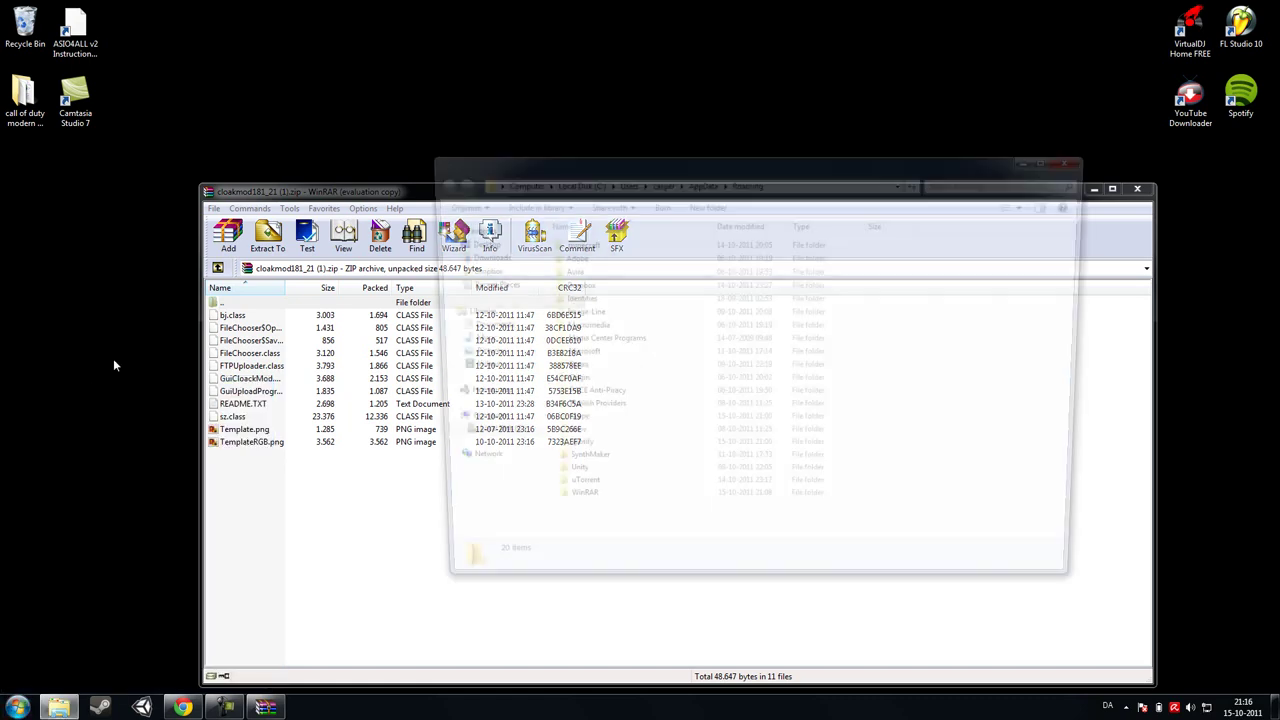
{"action": "double_click", "coordinate": [620, 244]}
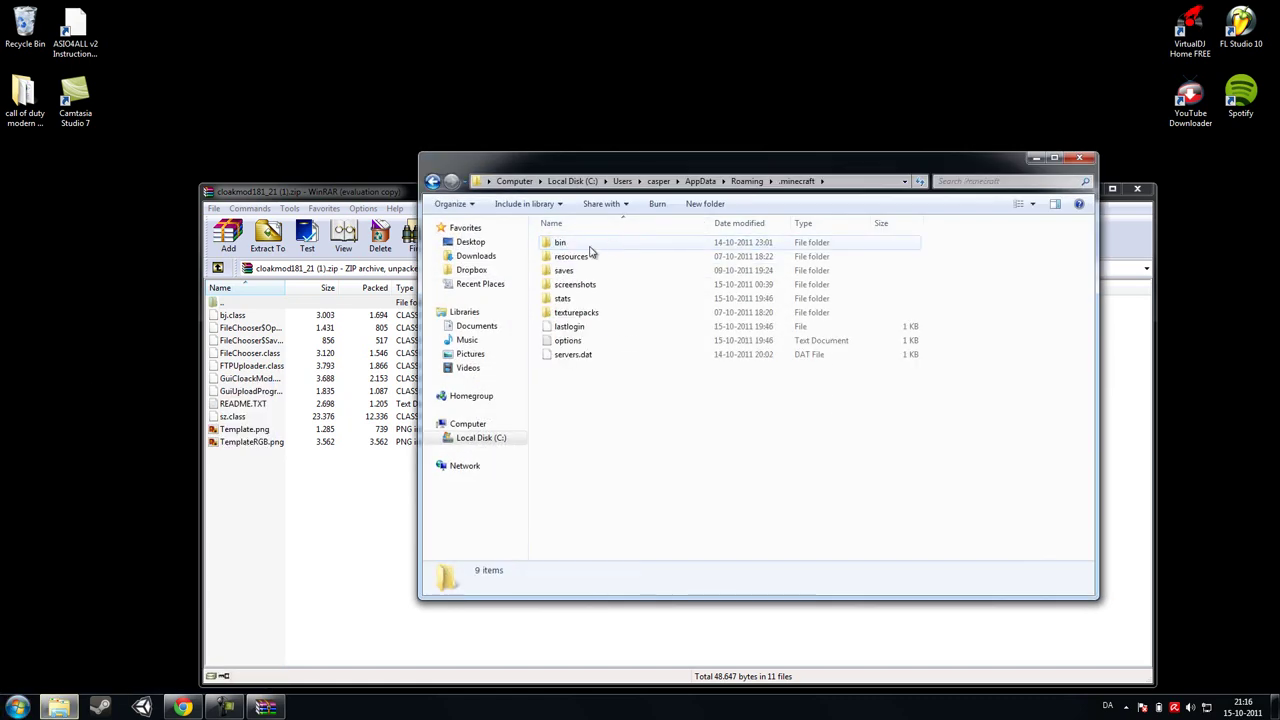
{"action": "double_click", "coordinate": [588, 247]}
{"action": "right_click", "coordinate": [583, 314]}
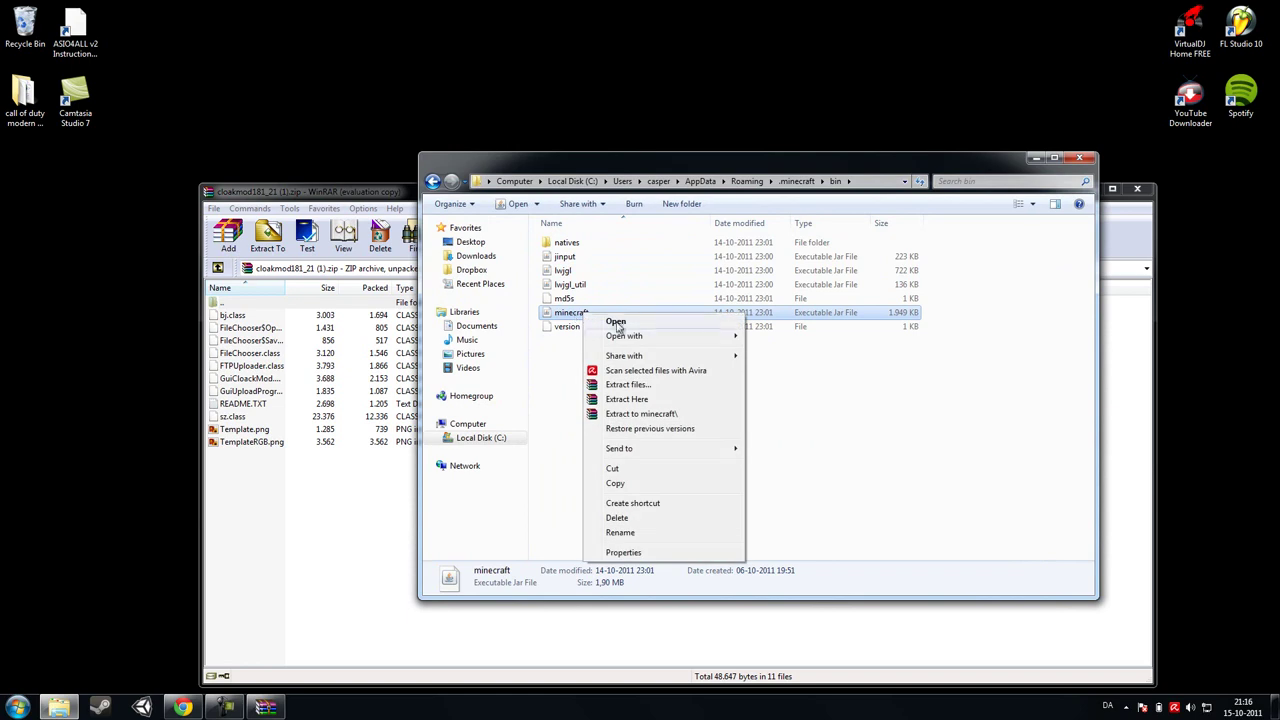
{"action": "mouse_move", "coordinate": [624, 340]}
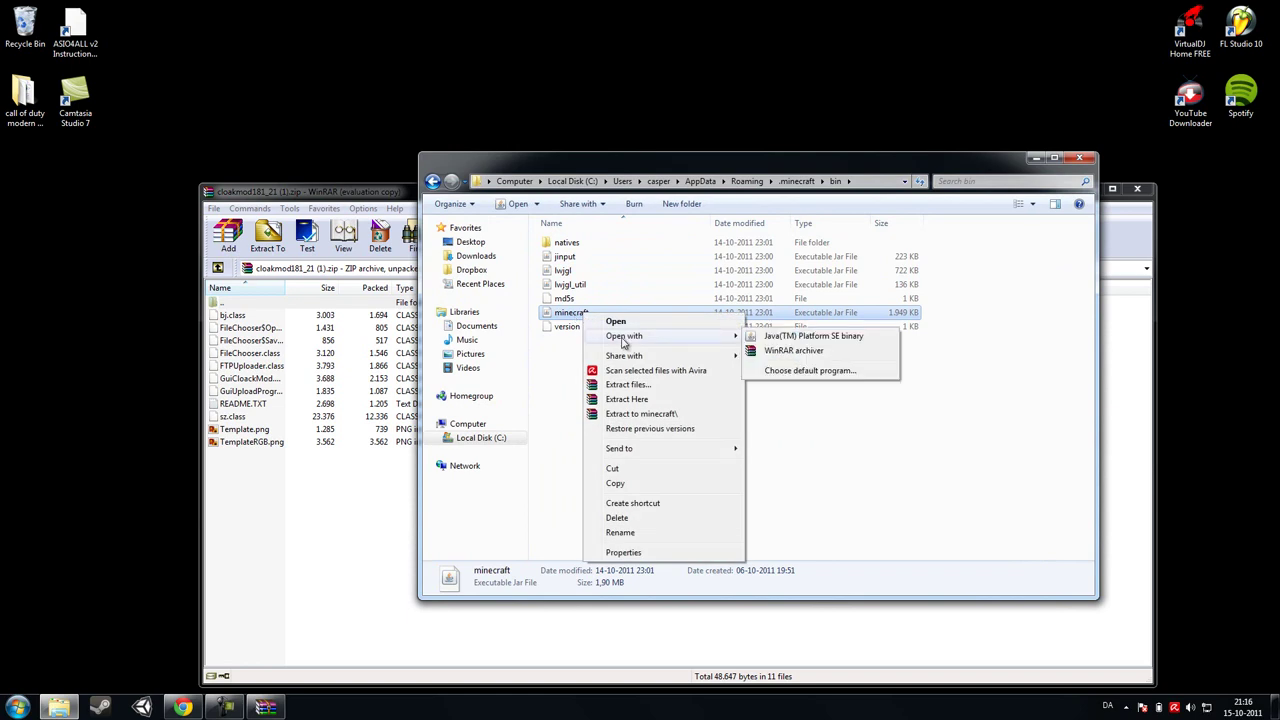
{"action": "left_click", "coordinate": [790, 352]}
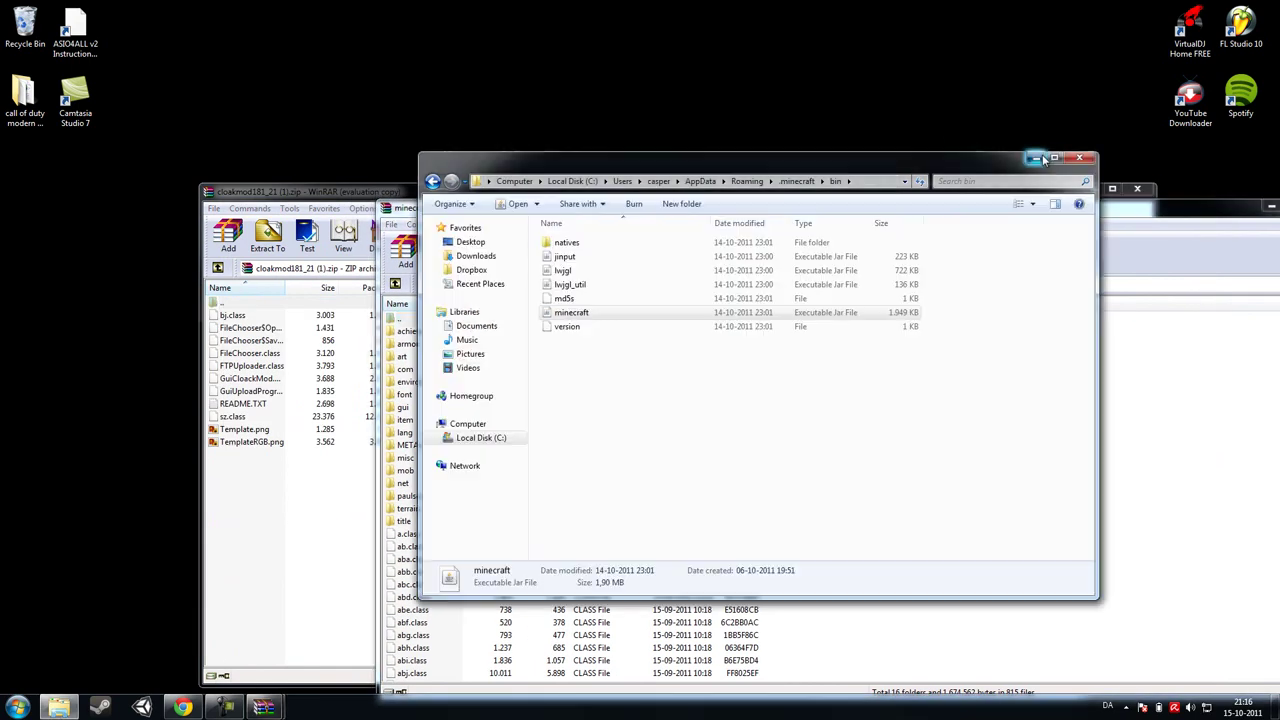
Bring the cloak mod archive forward and begin selecting its class files, starting with sz.class
{"action": "left_click", "coordinate": [253, 327]}
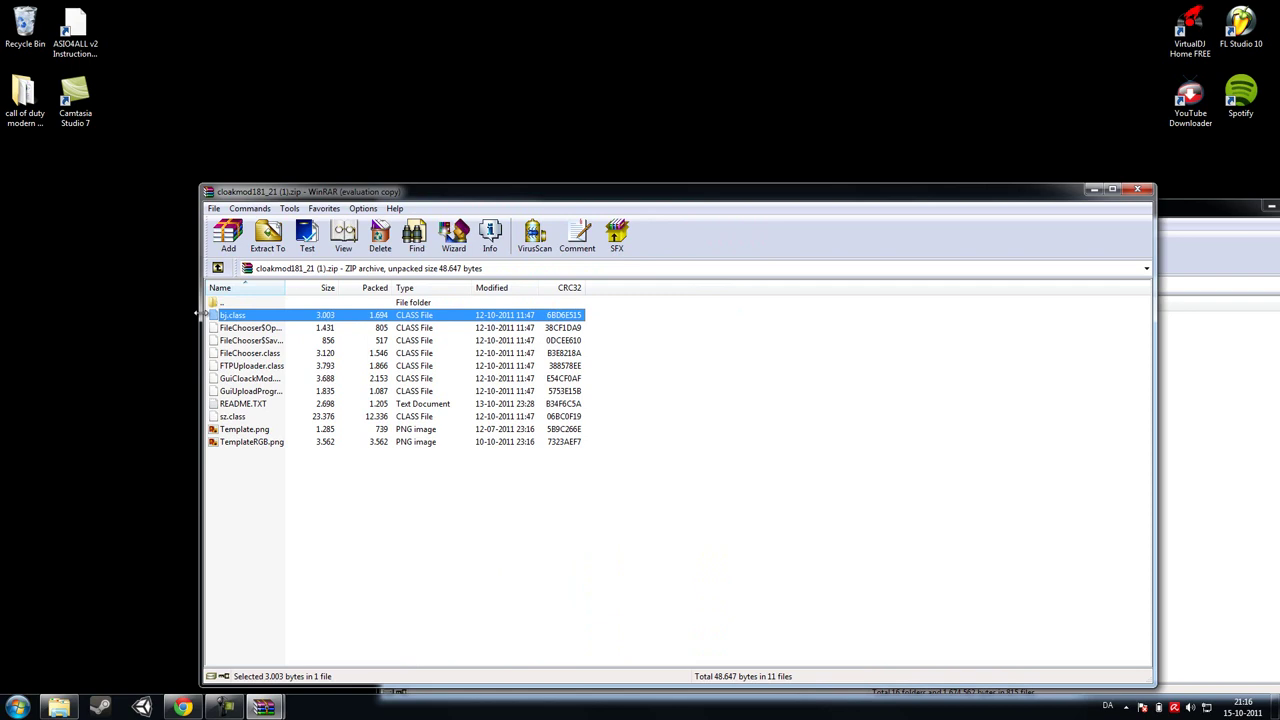
{"action": "left_click_drag", "start_coordinate": [201, 316], "coordinate": [207, 316]}
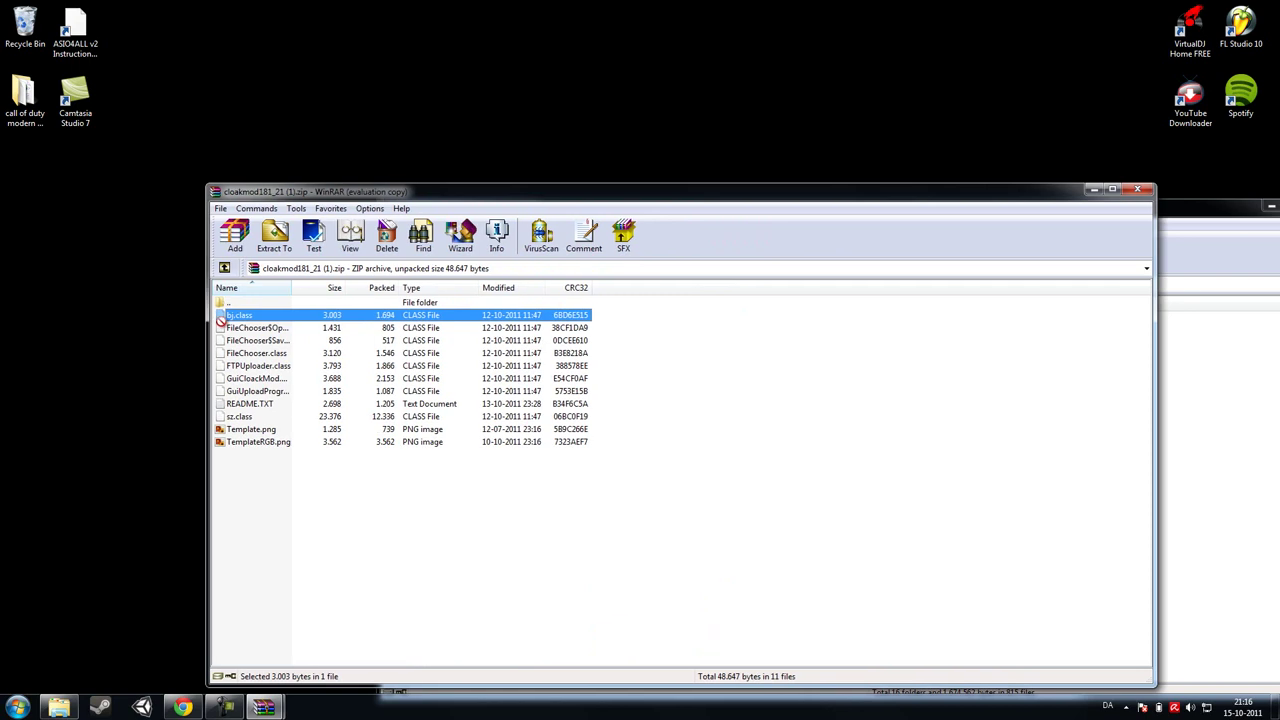
{"action": "left_click_drag", "start_coordinate": [619, 324], "coordinate": [271, 421]}
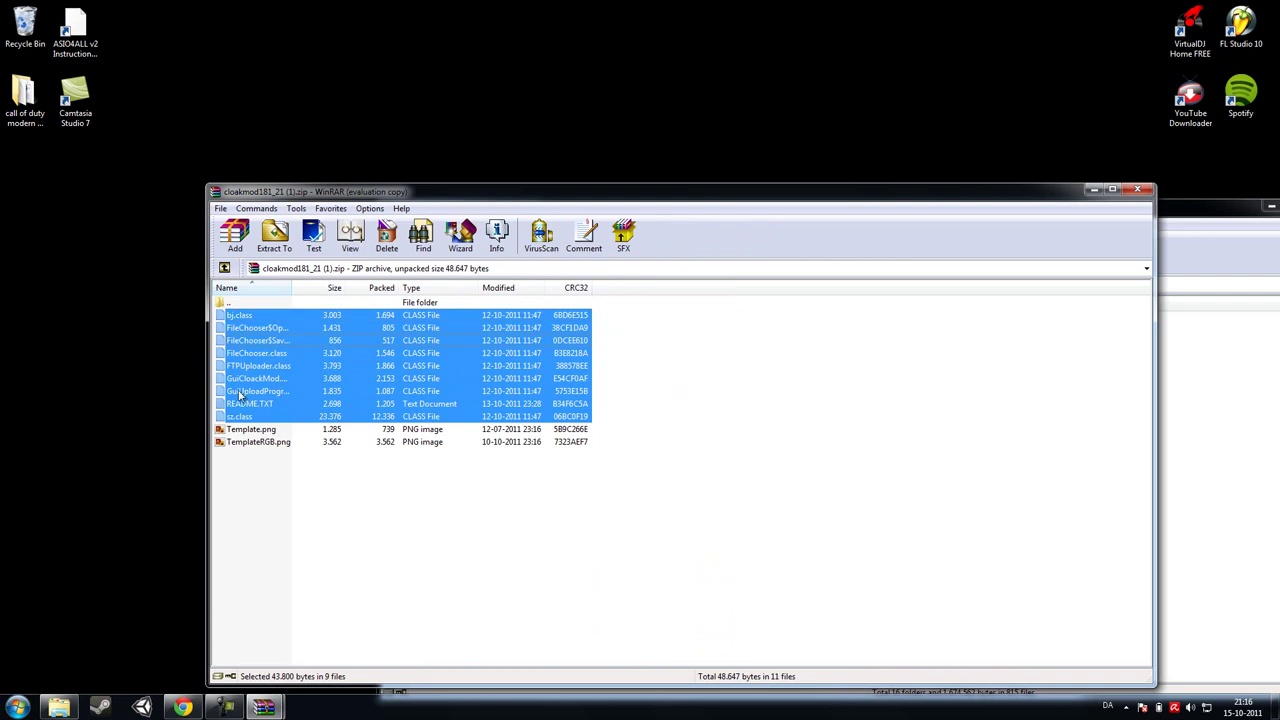
{"action": "left_click", "coordinate": [322, 497]}
{"action": "left_click", "coordinate": [248, 416]}
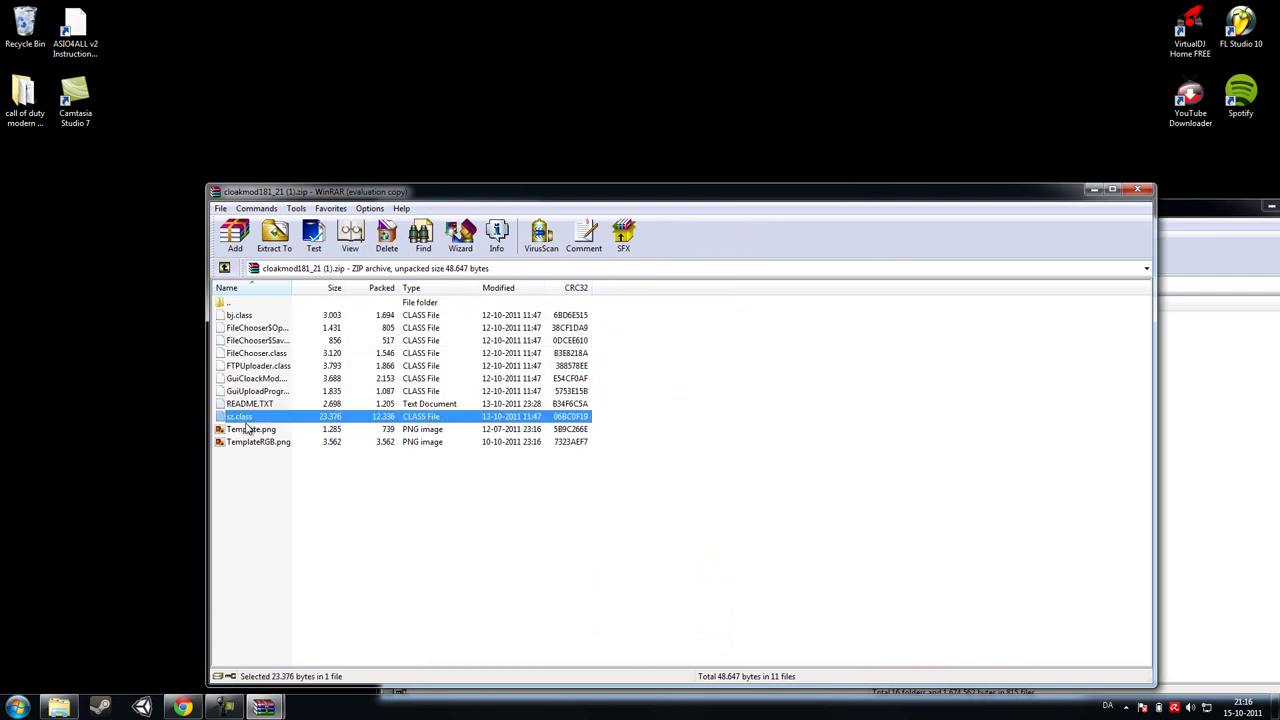
Select the remaining class files through bj.class and add all eight into minecraft.jar
{"action": "left_click", "coordinate": [250, 391], "text": "ctrl"}
{"action": "left_click", "coordinate": [250, 378], "text": "ctrl"}
{"action": "left_click", "coordinate": [250, 365], "text": "ctrl"}
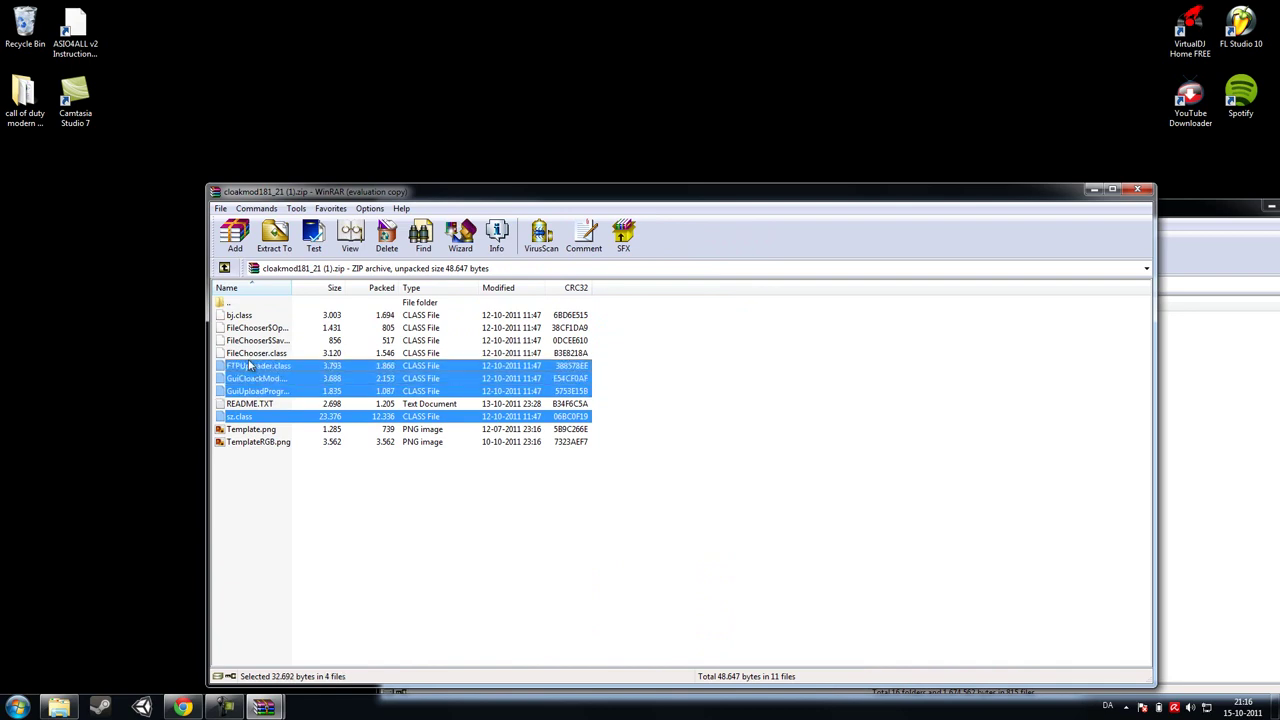
{"action": "left_click", "coordinate": [250, 353], "text": "ctrl"}
{"action": "left_click", "coordinate": [248, 328], "text": "ctrl"}
{"action": "left_click", "coordinate": [248, 316], "text": "ctrl"}
{"action": "left_click", "coordinate": [249, 341], "text": "ctrl"}
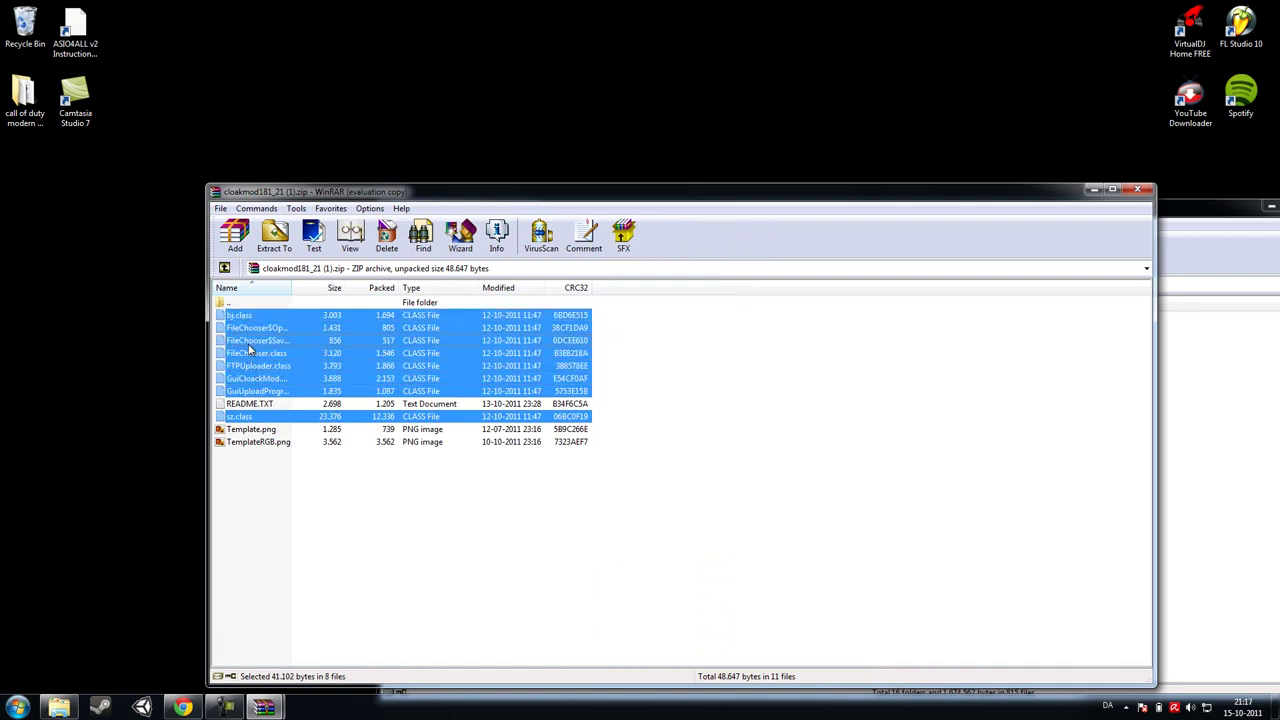
{"action": "left_click_drag", "start_coordinate": [292, 326], "coordinate": [1218, 388]}
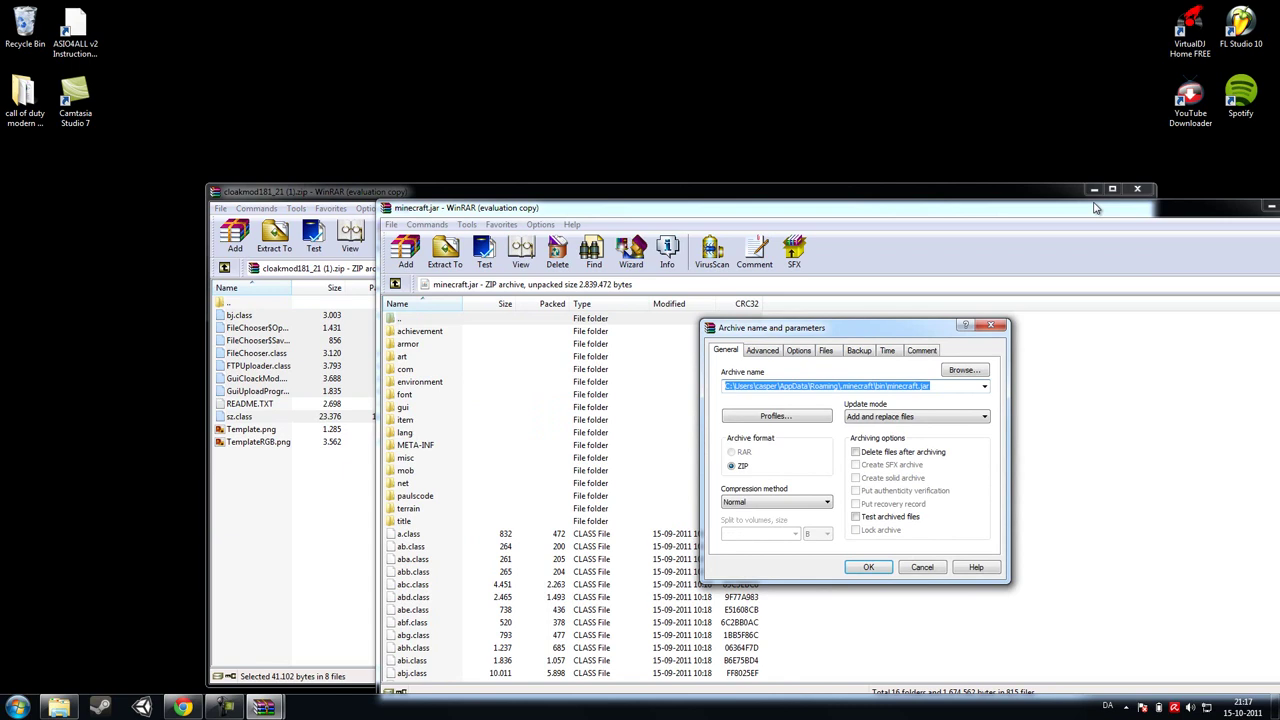
{"action": "left_click", "coordinate": [869, 567]}
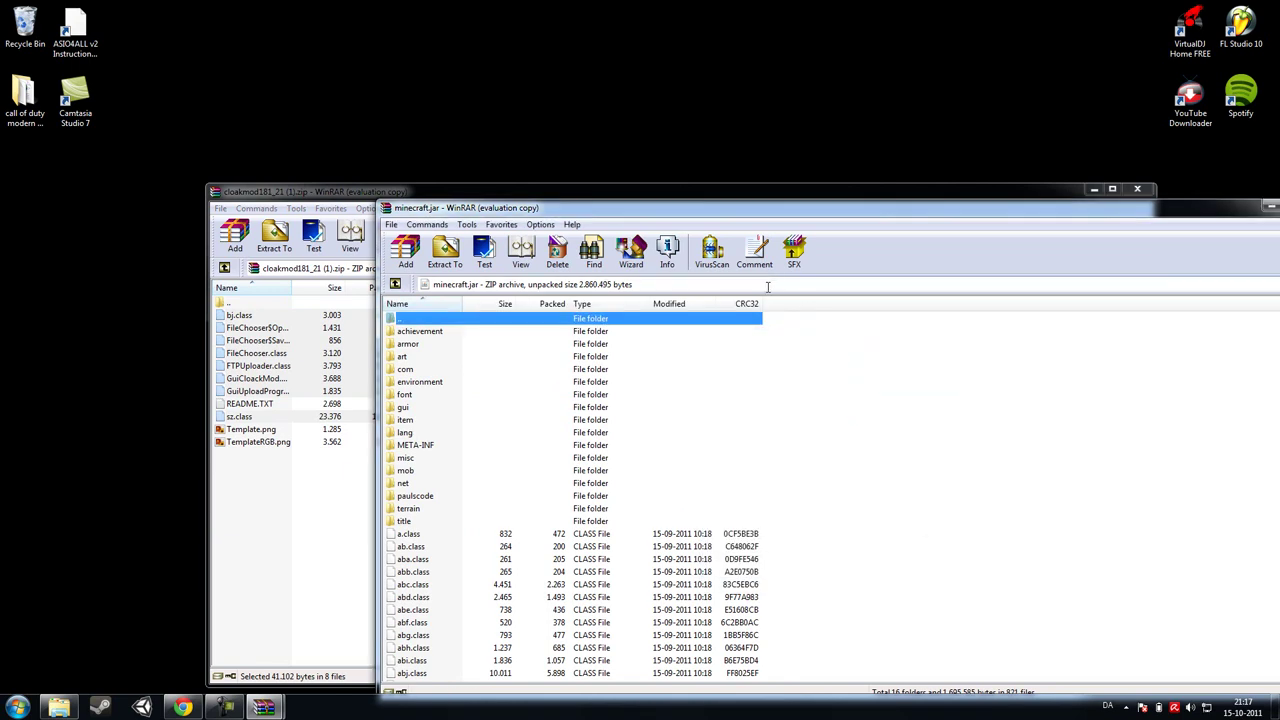
Delete the META-INF folder from minecraft.jar, confirming with Yes
{"action": "left_click_drag", "start_coordinate": [853, 208], "coordinate": [862, 235]}
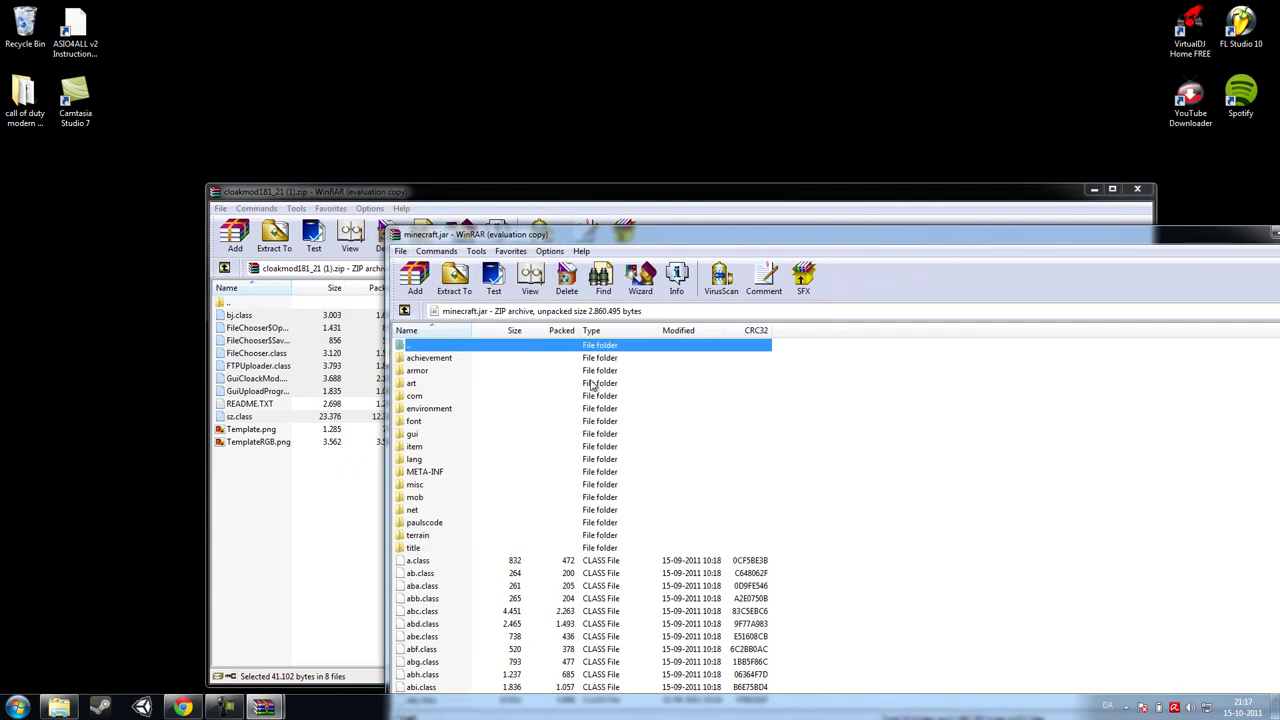
{"action": "left_click", "coordinate": [447, 474]}
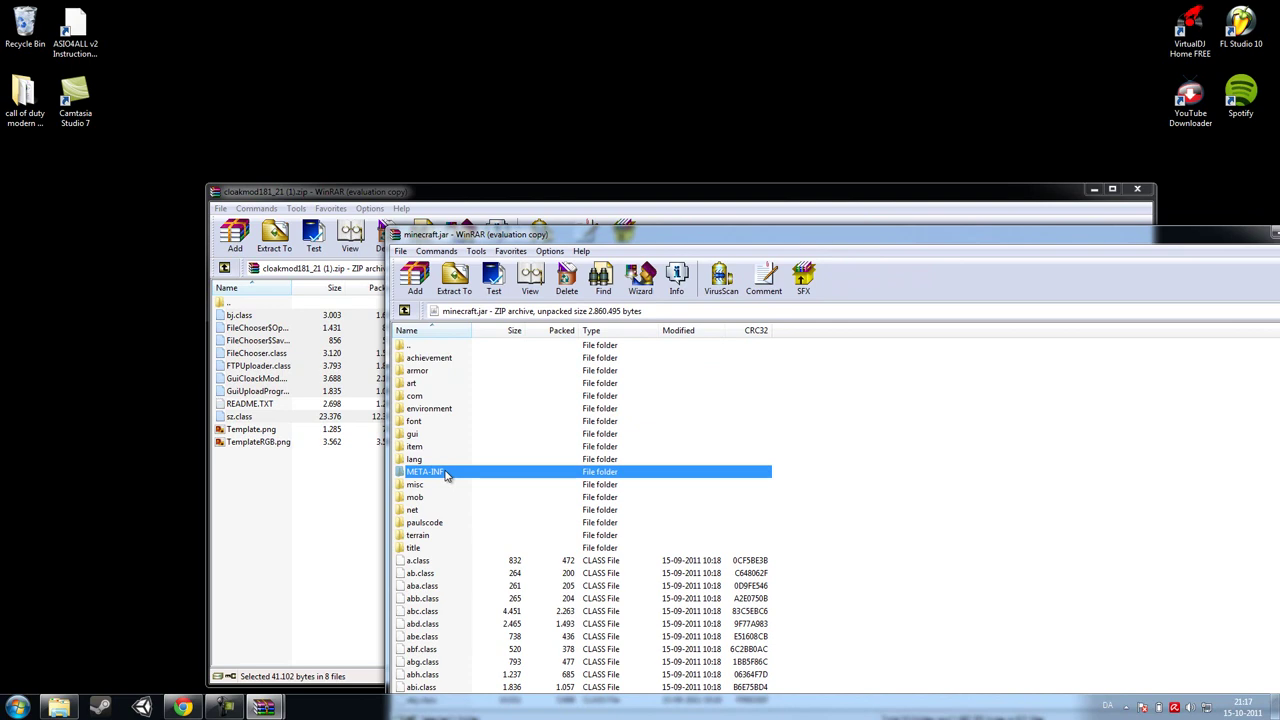
{"action": "key", "text": "Delete"}
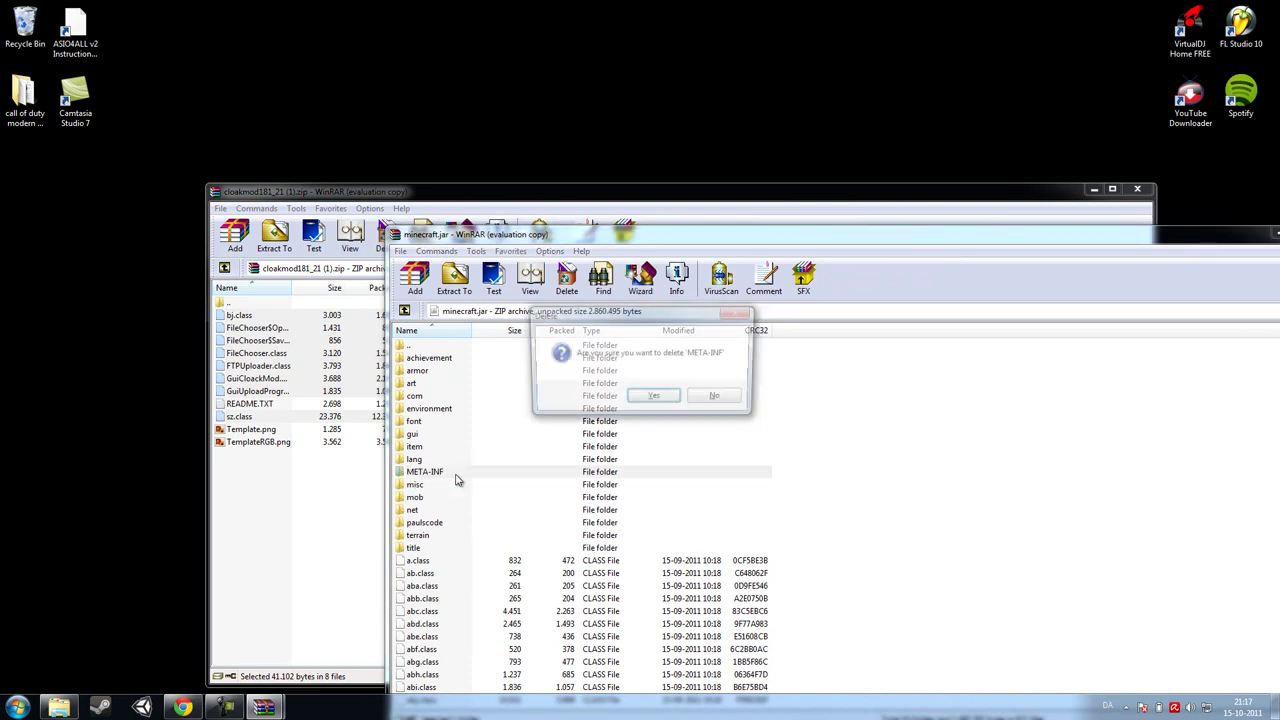
{"action": "left_click", "coordinate": [677, 401]}
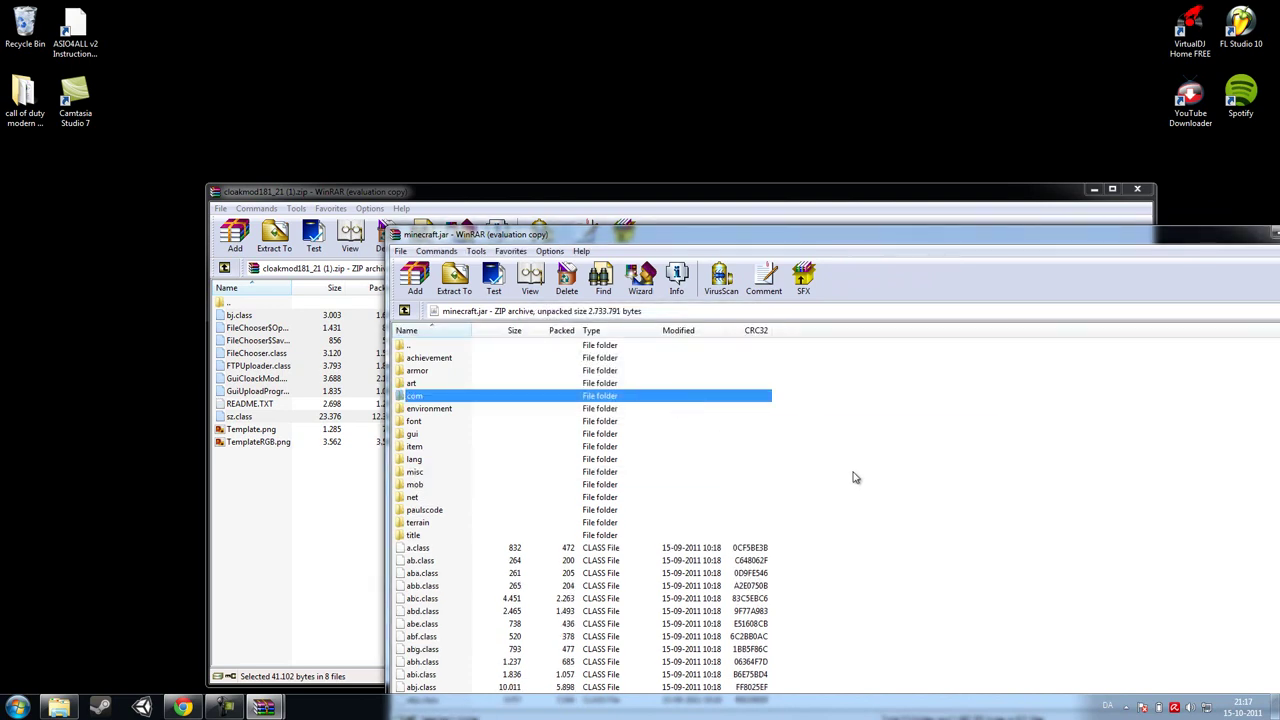
{"action": "left_click_drag", "start_coordinate": [1253, 243], "coordinate": [1150, 250]}
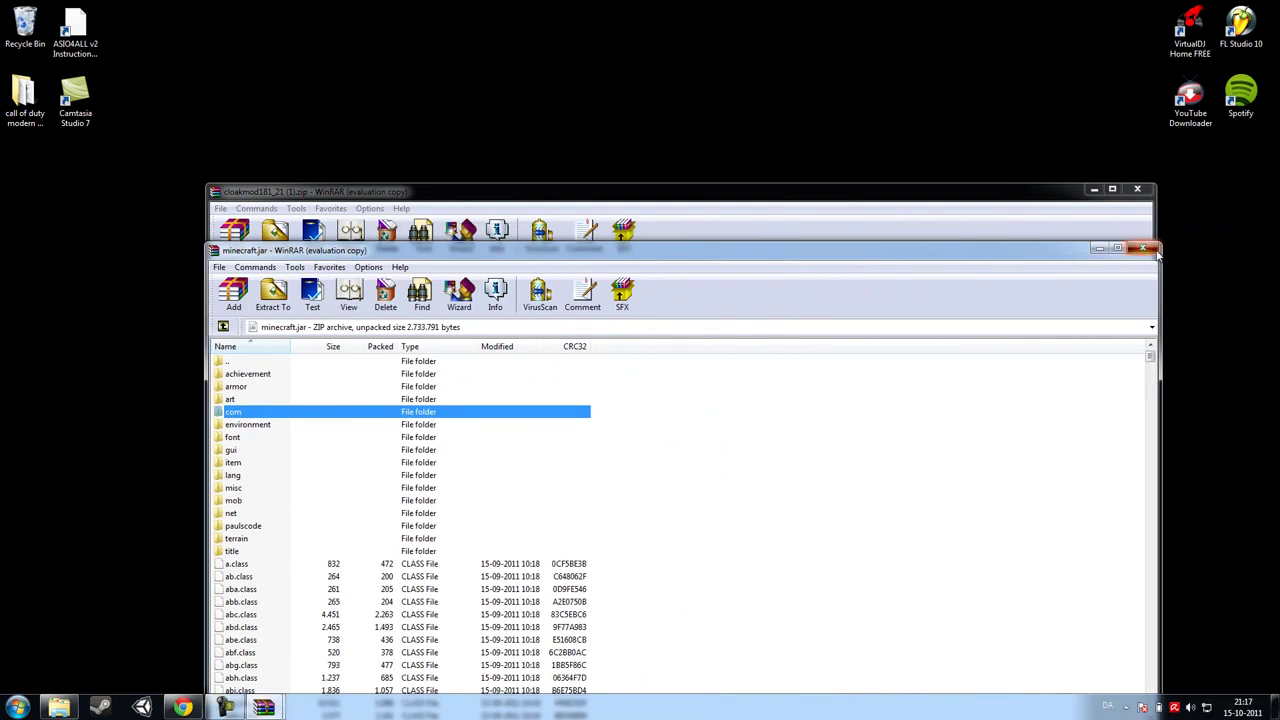
Copy Template.png and TemplateRGB.png onto the desktop, then close the mod archive
{"action": "left_click", "coordinate": [722, 422]}
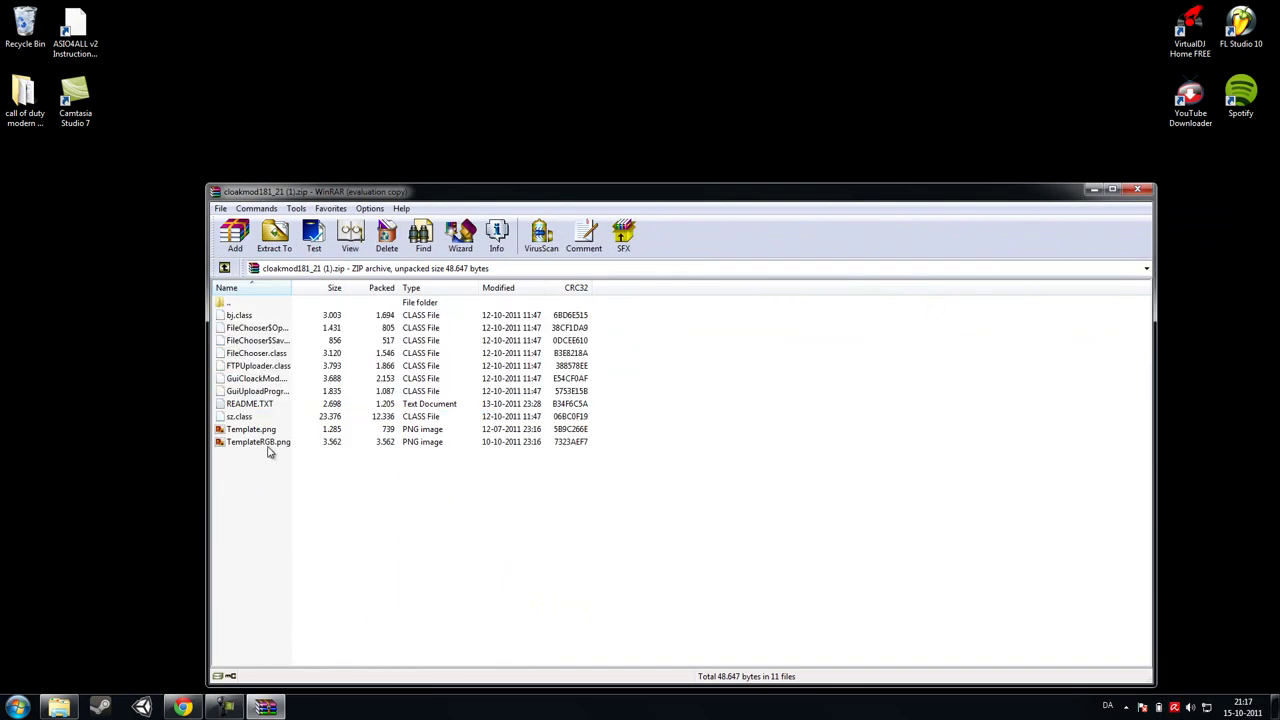
{"action": "left_click_drag", "start_coordinate": [259, 472], "coordinate": [273, 437]}
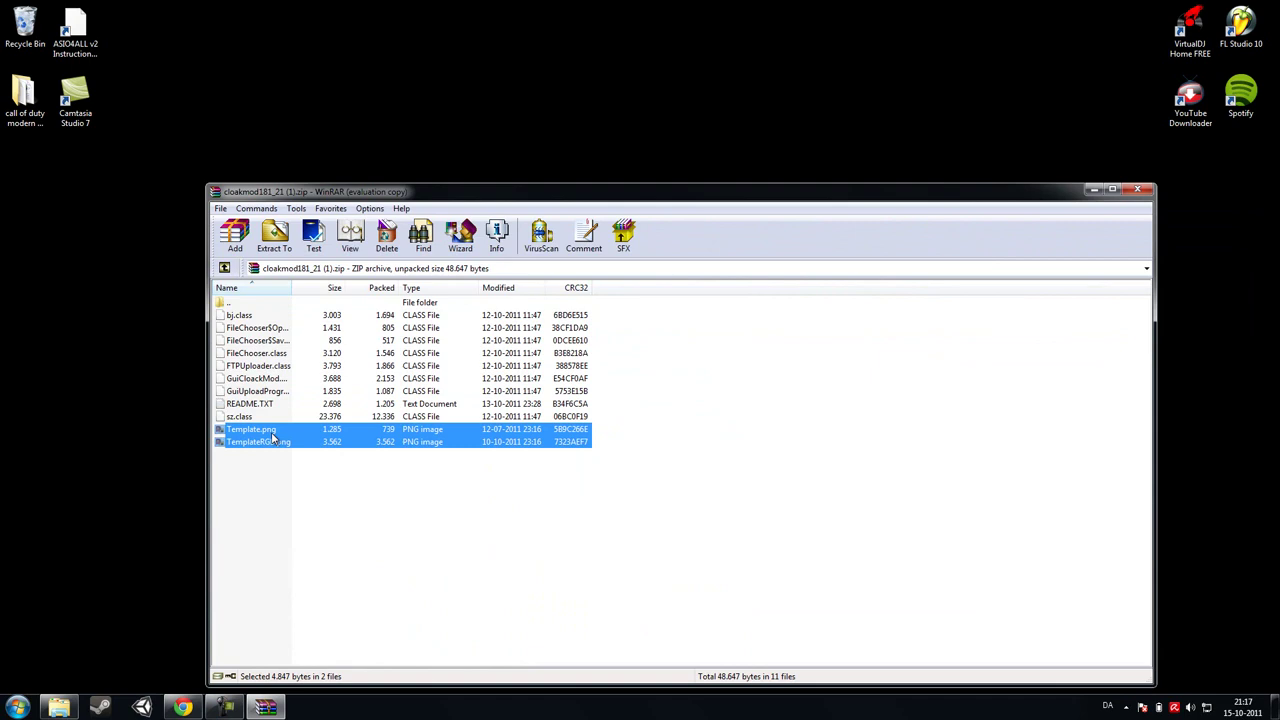
{"action": "left_click_drag", "start_coordinate": [212, 171], "coordinate": [224, 93]}
{"action": "left_click", "coordinate": [1137, 189]}
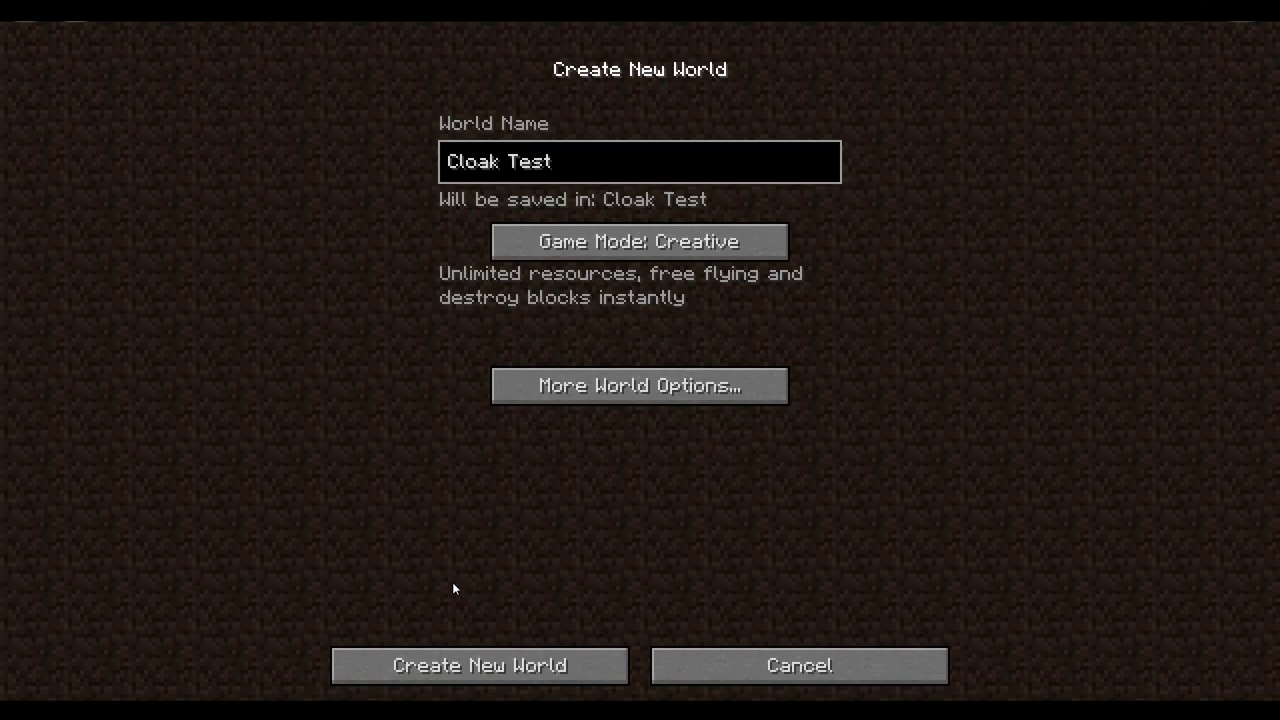
Generate the Creative world 'Cloak Test' and wait for the terrain to load
{"action": "left_click", "coordinate": [487, 668]}
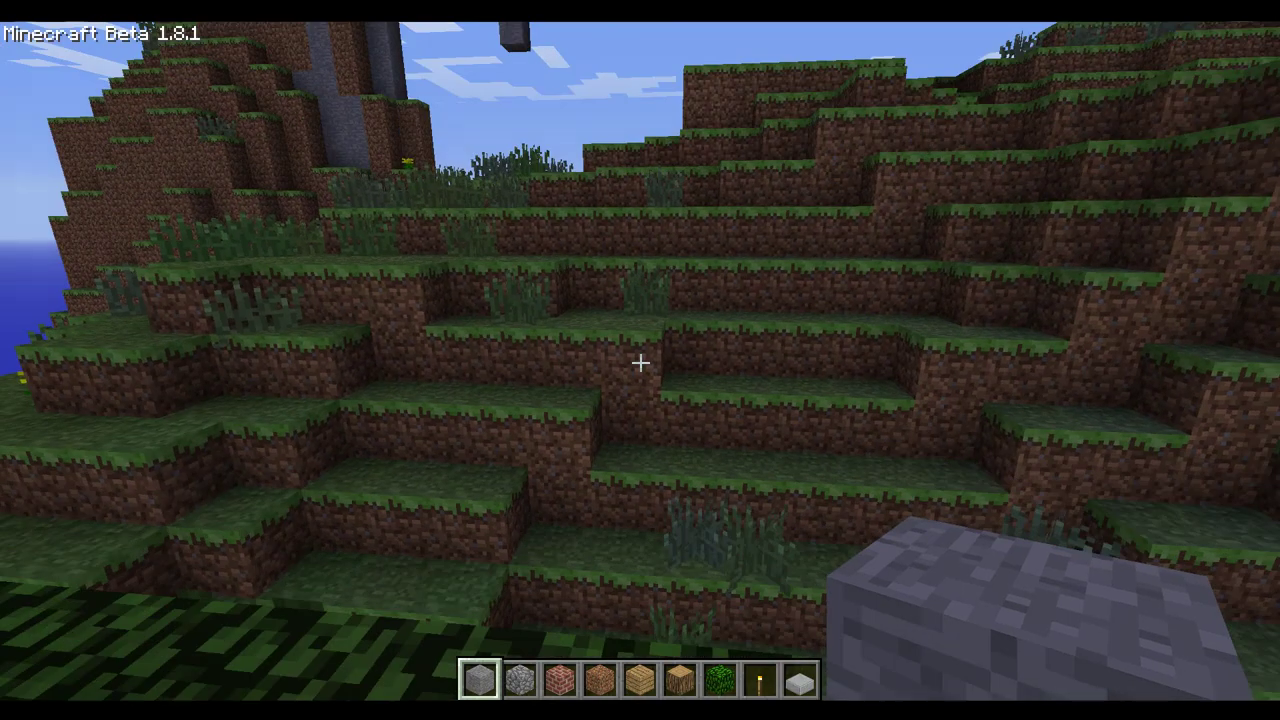
{"action": "mouse_move", "coordinate": [640, 363]}
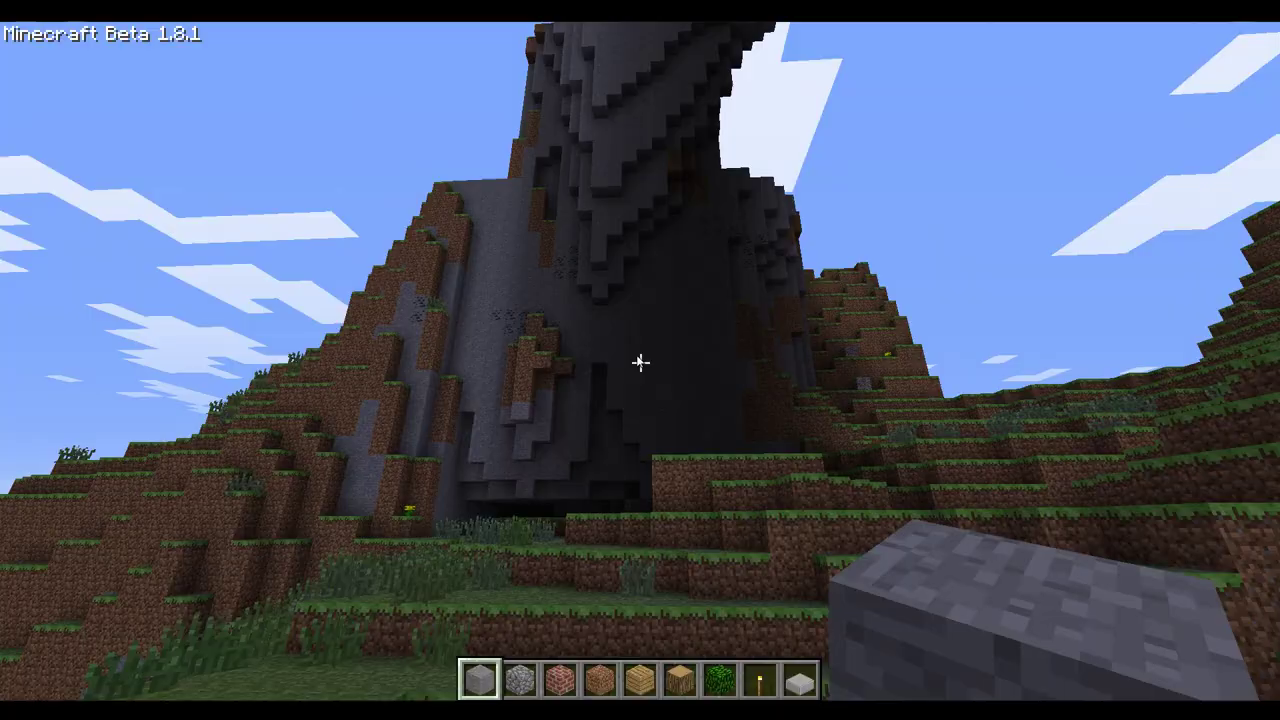
Pause the game and open the CloakMod options screen
{"action": "key", "text": "Escape"}
{"action": "left_click", "coordinate": [645, 374]}
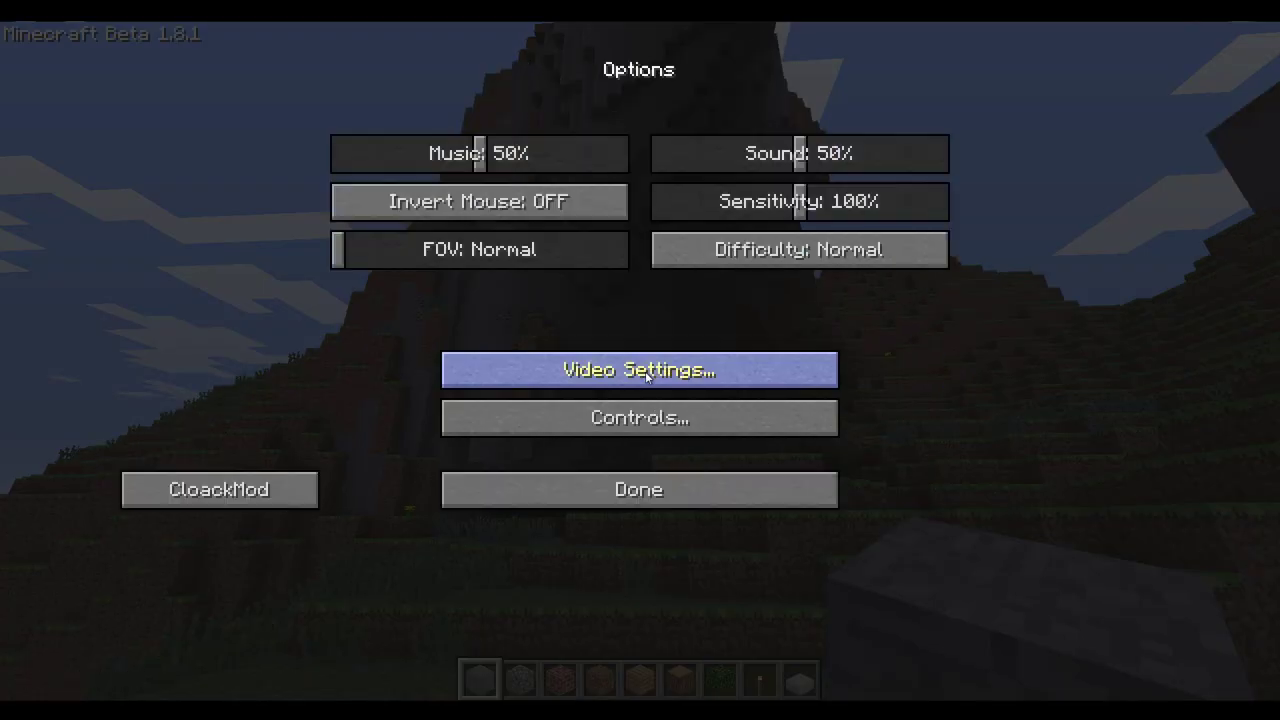
{"action": "left_click", "coordinate": [280, 487]}
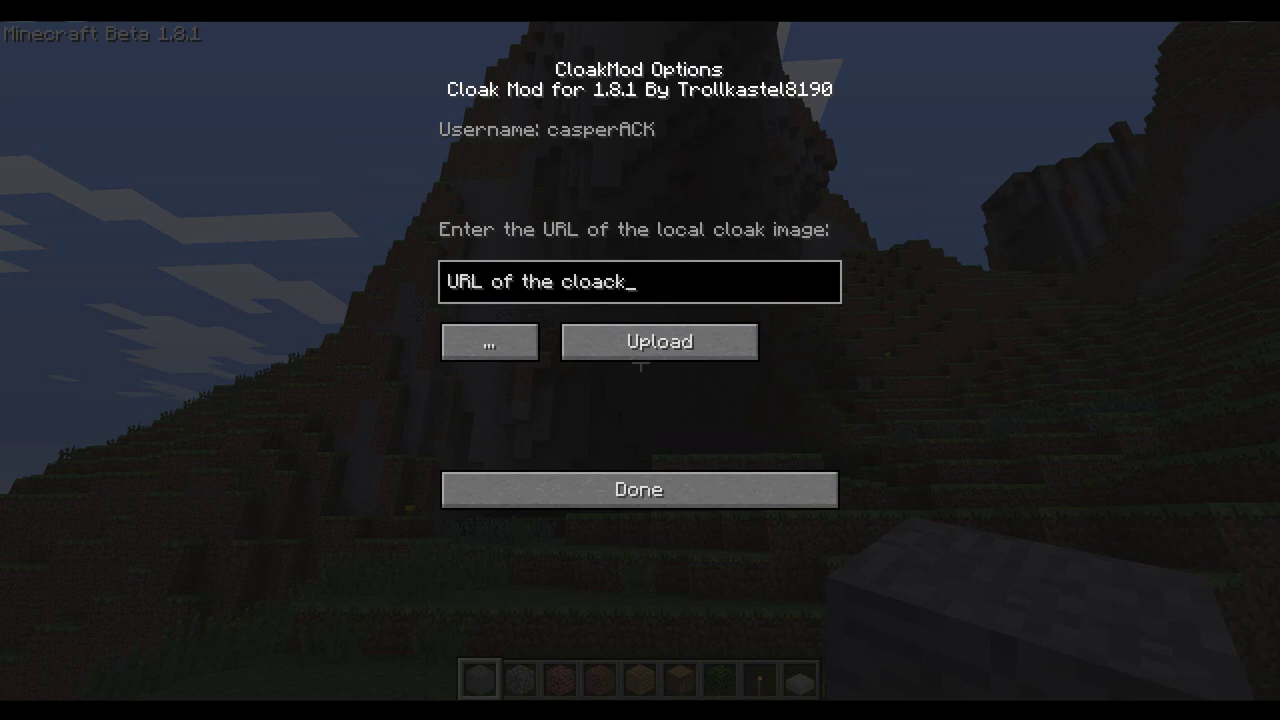
Pick TemplateRGB.png from the desktop as the cloak file and upload it
{"action": "left_click", "coordinate": [300, 640]}
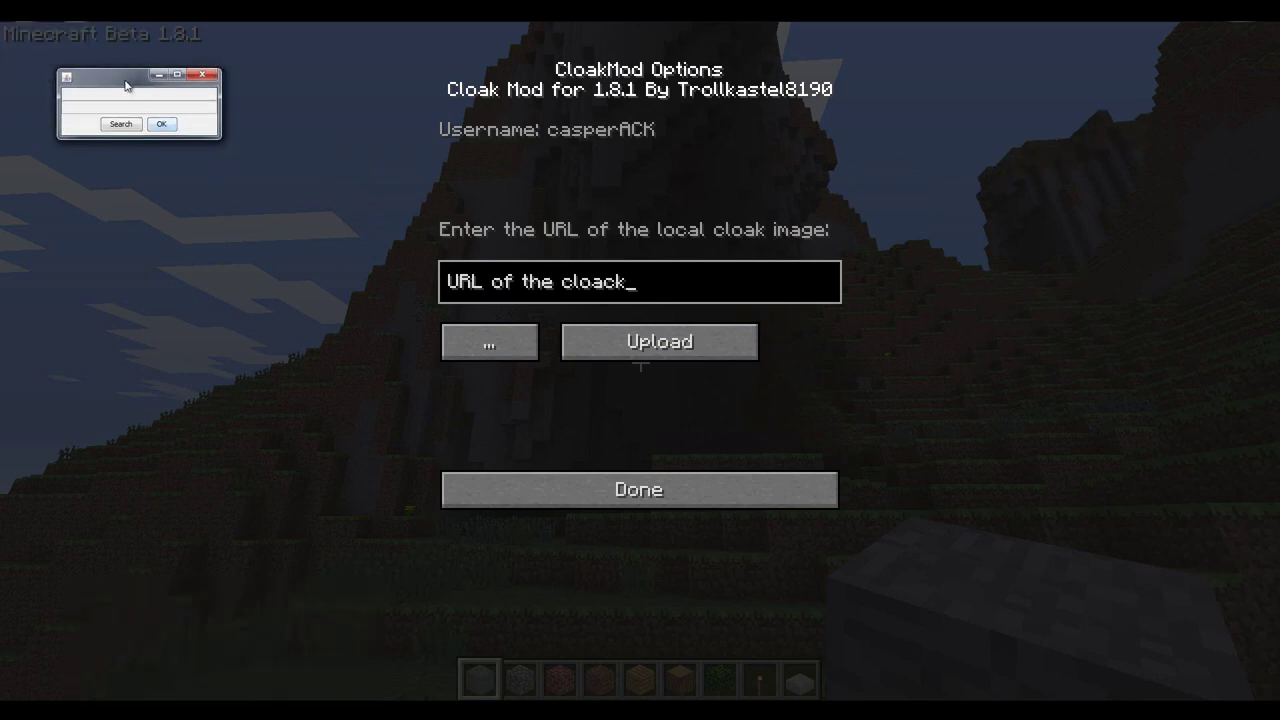
{"action": "left_click_drag", "start_coordinate": [126, 86], "coordinate": [173, 122]}
{"action": "left_click", "coordinate": [168, 160]}
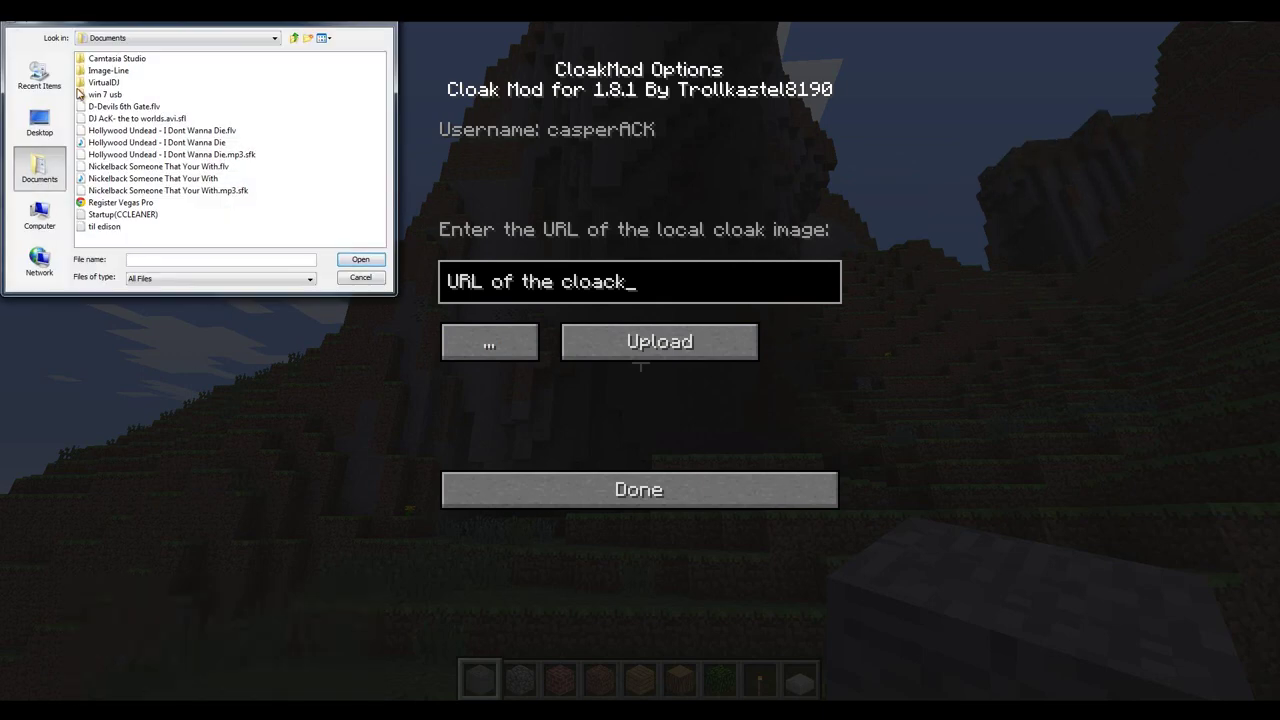
{"action": "left_click", "coordinate": [46, 122]}
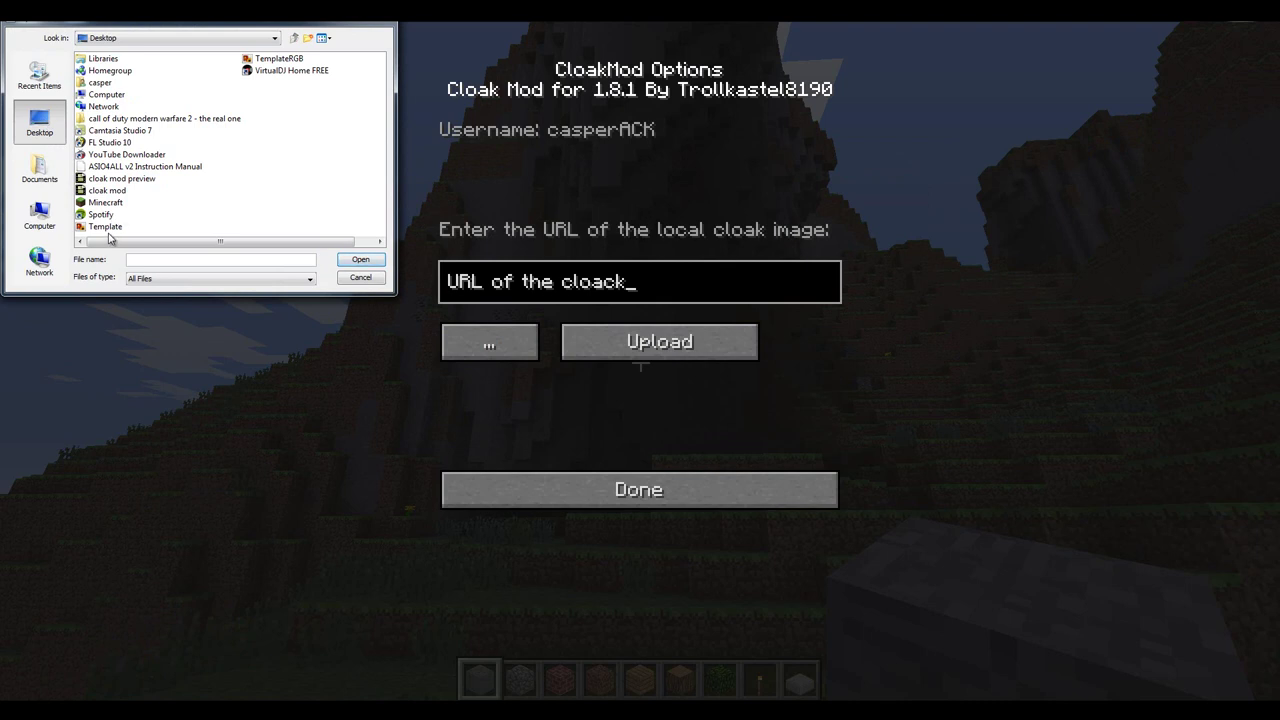
{"action": "left_click", "coordinate": [270, 62]}
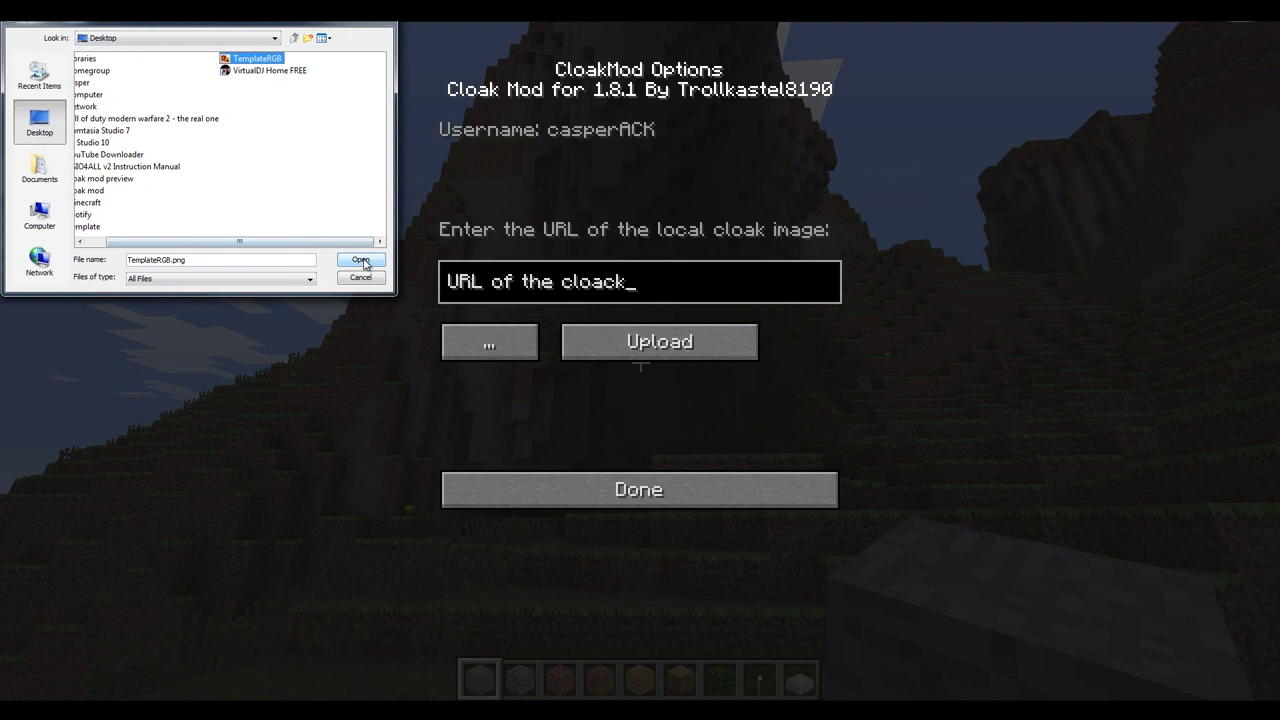
{"action": "left_click", "coordinate": [362, 261]}
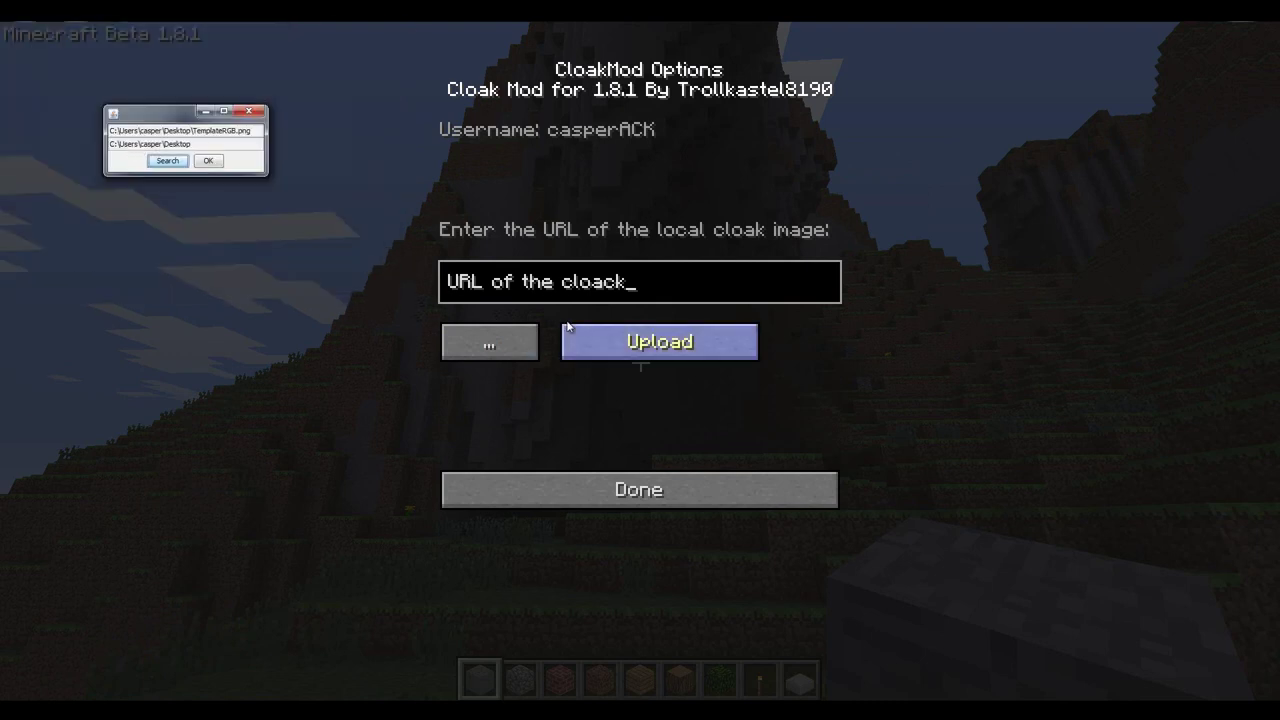
{"action": "left_click", "coordinate": [208, 160]}
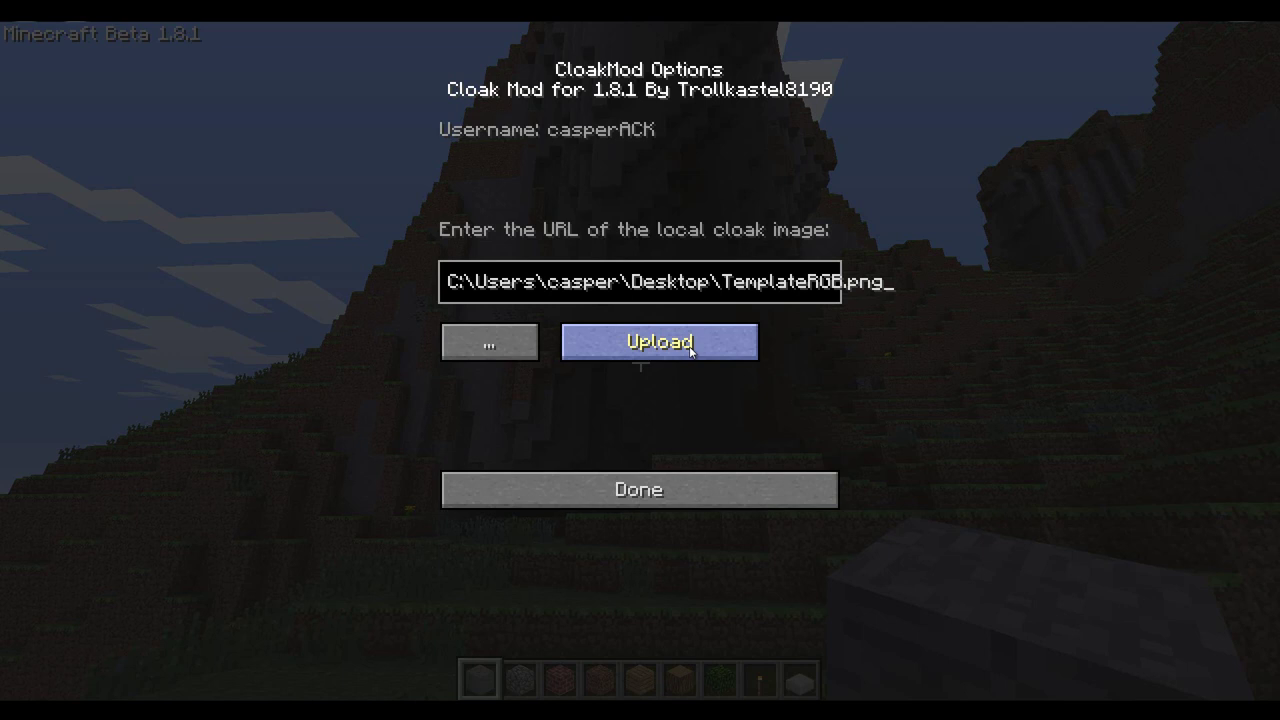
{"action": "left_click", "coordinate": [689, 346]}
{"action": "left_click", "coordinate": [652, 490]}
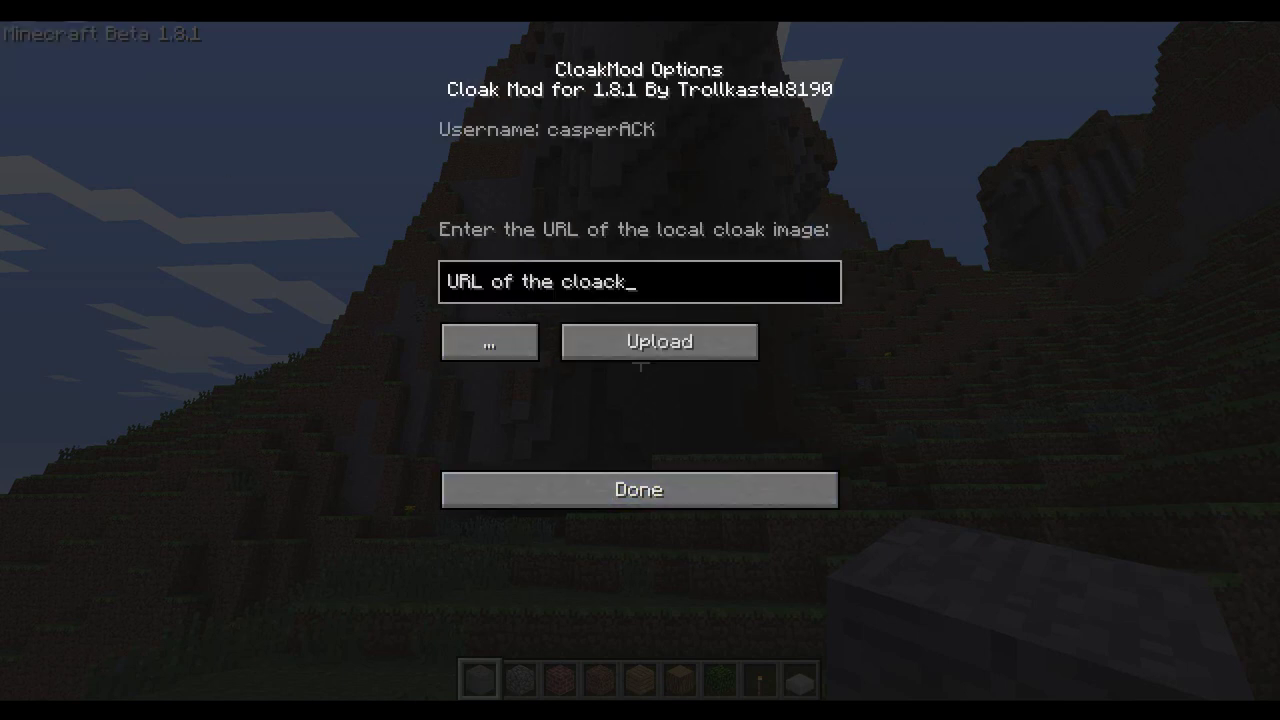
Upload desktop Template.png as the cloak, then exit the menus back to gameplay
{"action": "mouse_move", "coordinate": [243, 686]}
{"action": "left_click", "coordinate": [252, 655]}
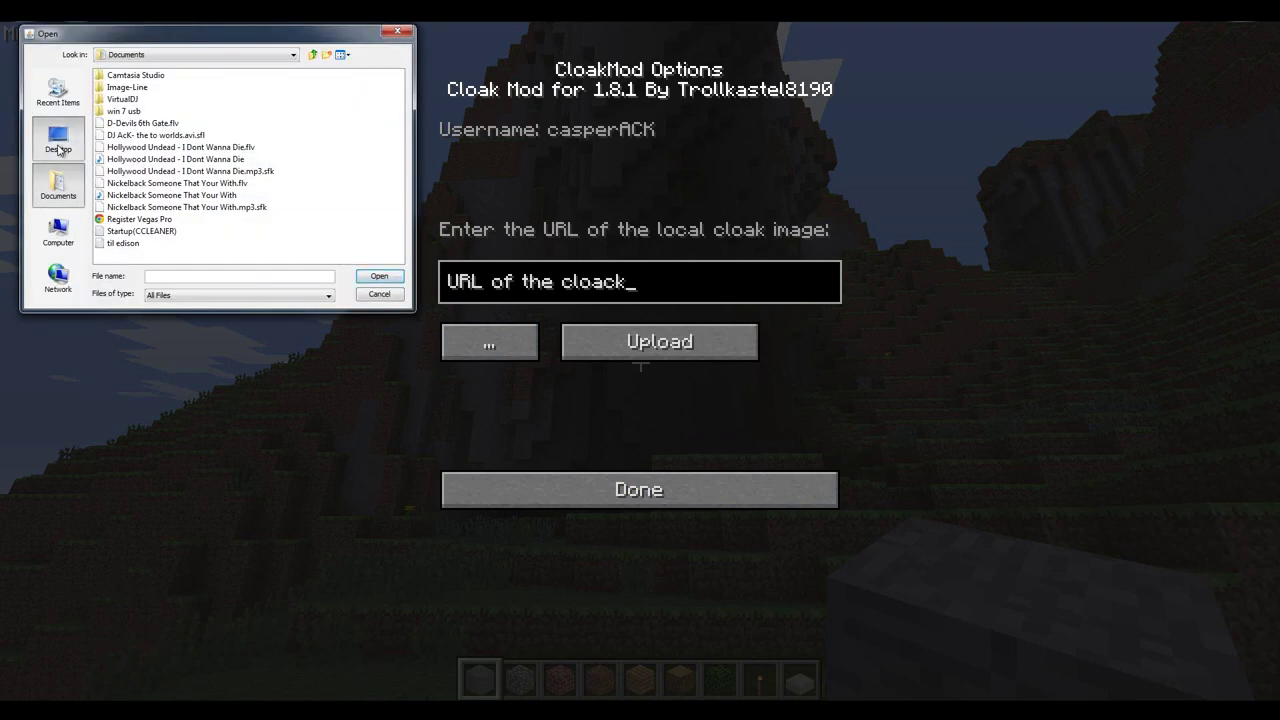
{"action": "left_click", "coordinate": [60, 145]}
{"action": "left_click", "coordinate": [122, 243]}
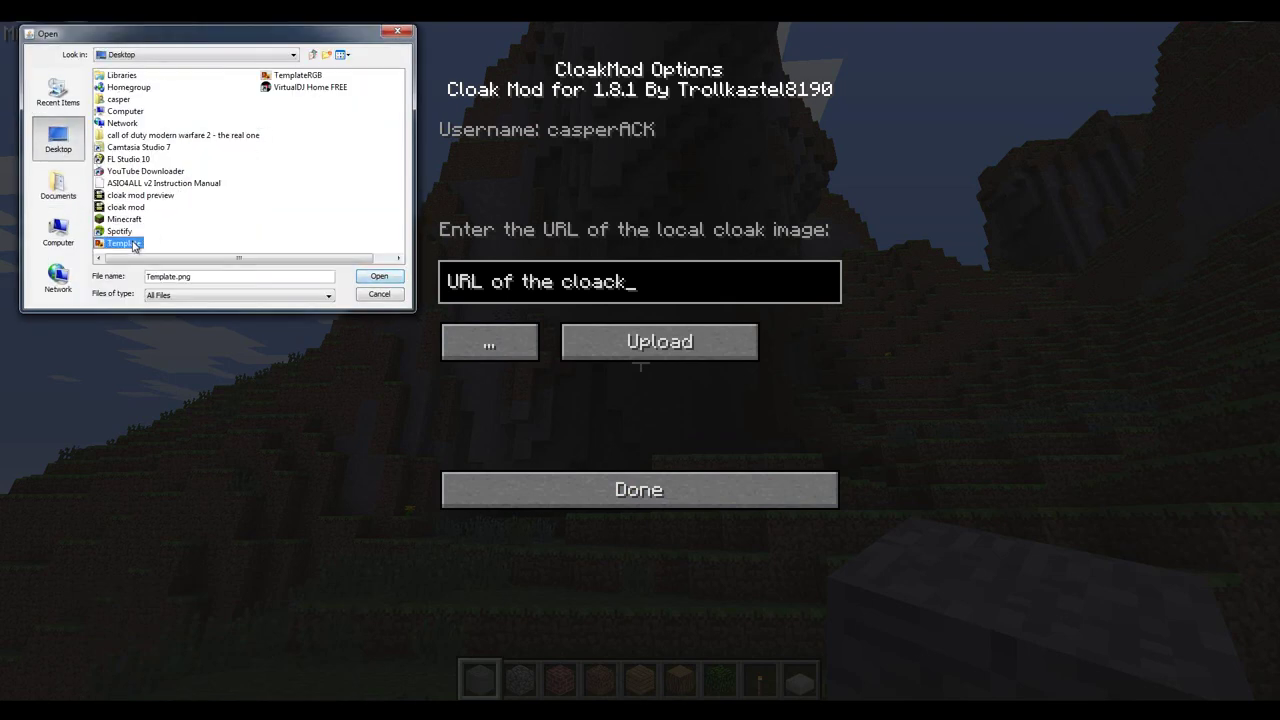
{"action": "left_click", "coordinate": [379, 276]}
{"action": "left_click", "coordinate": [240, 189]}
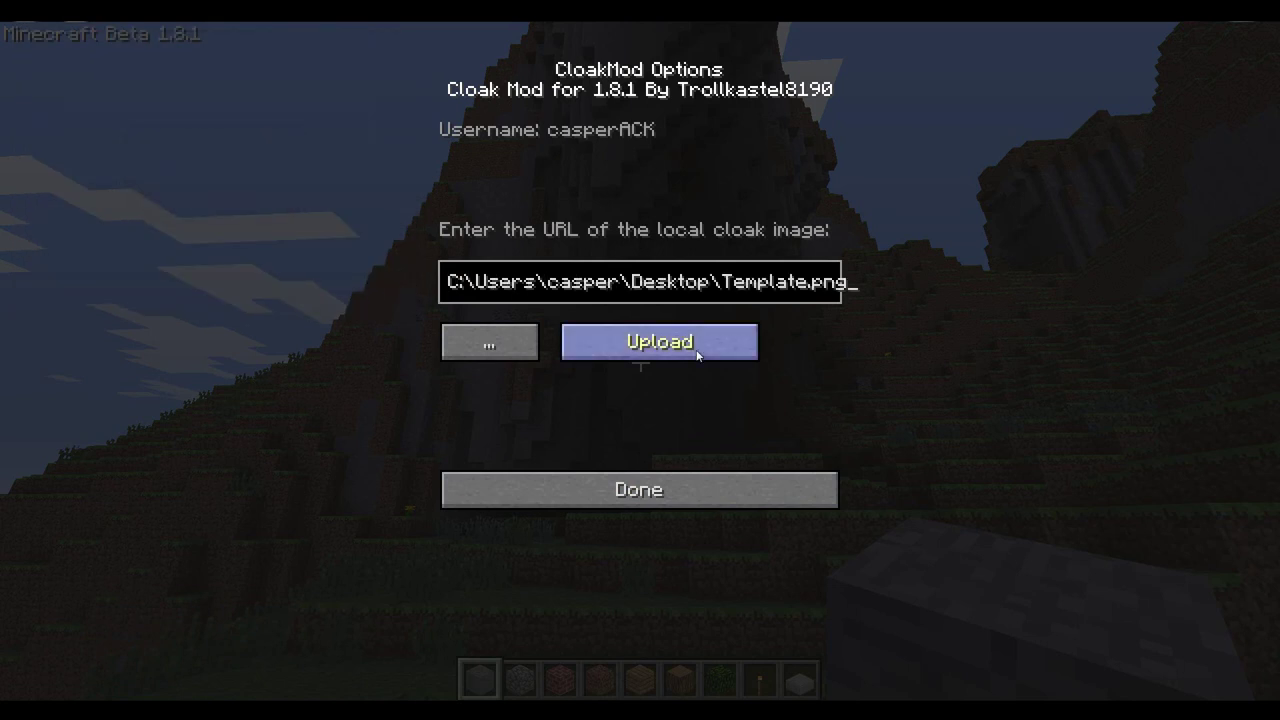
{"action": "left_click", "coordinate": [697, 349]}
{"action": "left_click", "coordinate": [697, 489]}
{"action": "left_click", "coordinate": [697, 489]}
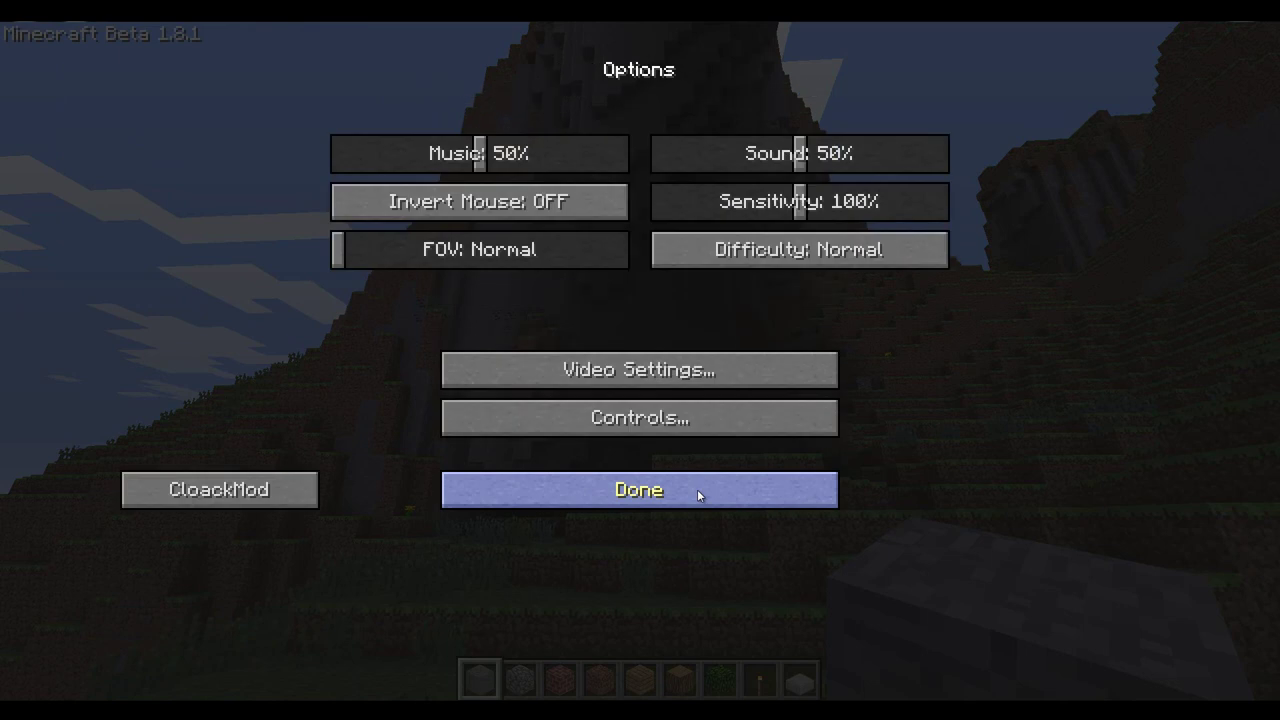
{"action": "left_click", "coordinate": [697, 489]}
Resume the Cloak Test world and walk forward in third-person (F5) view to show the cape
{"action": "left_click", "coordinate": [648, 231]}
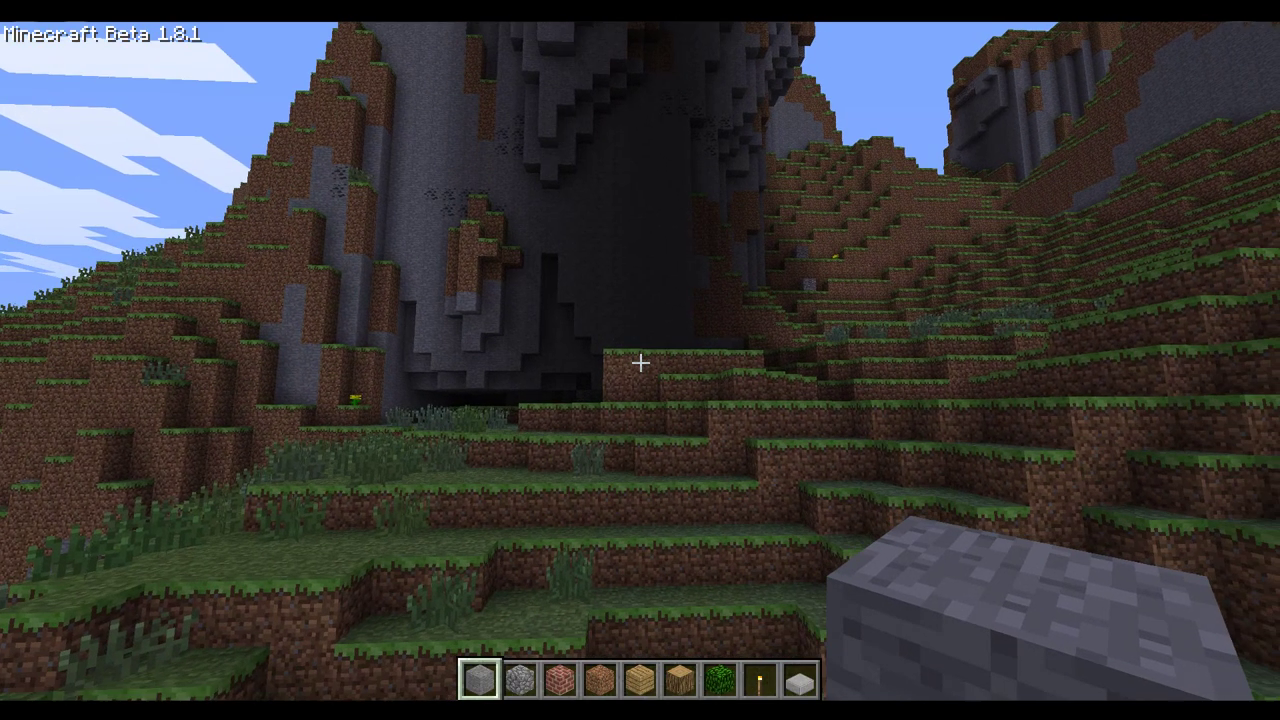
{"action": "key", "text": "F5"}
{"action": "key", "text": "w"}
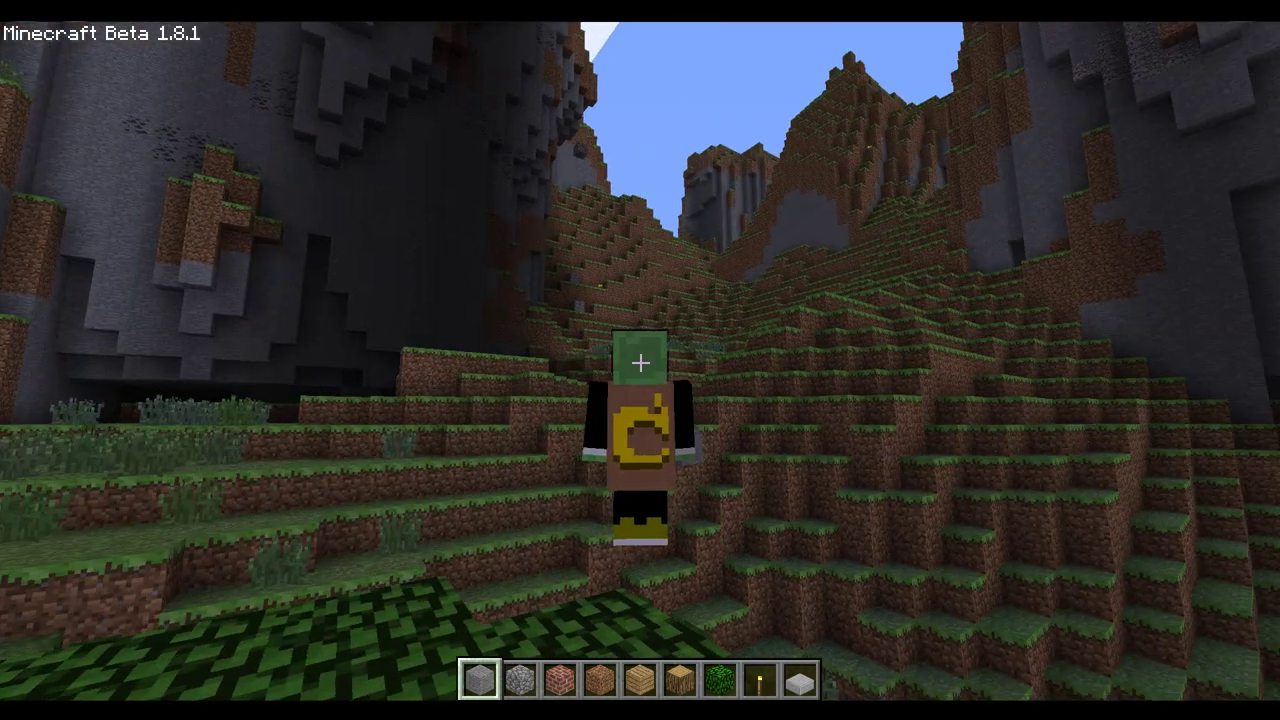
{"action": "key", "text": "w"}
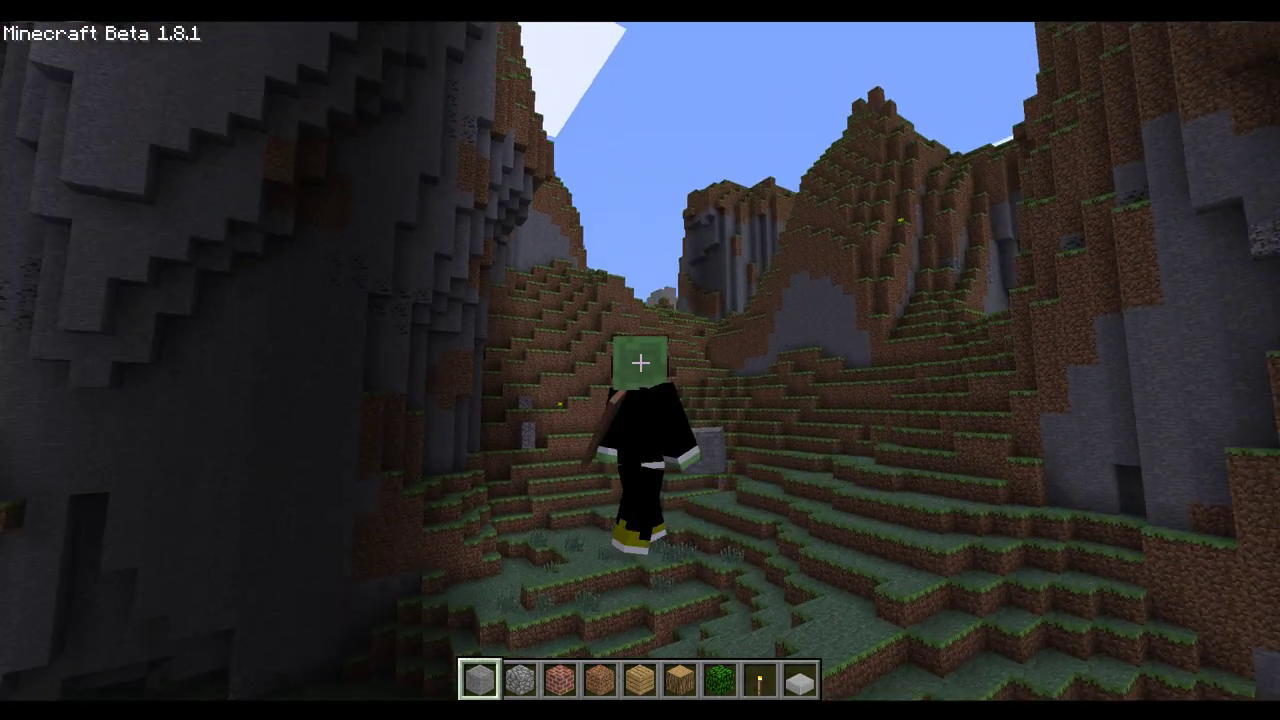
{"action": "key", "text": "w"}
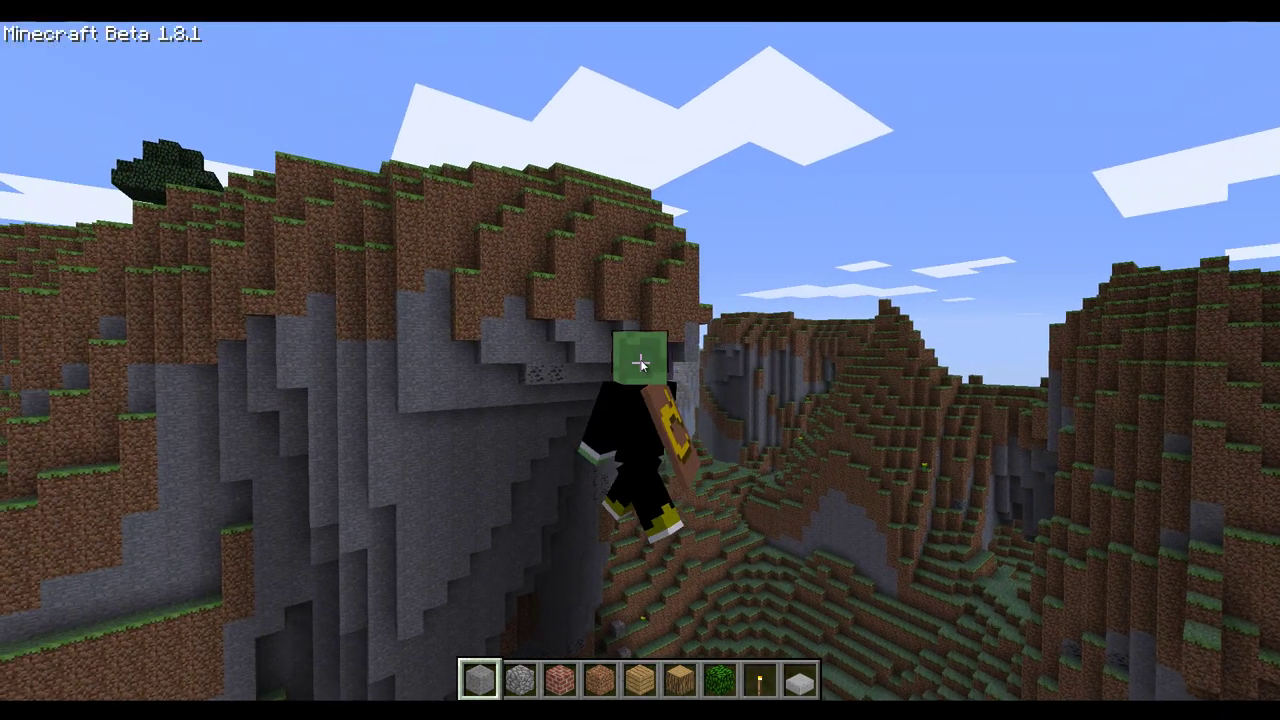
{"action": "key", "text": "Escape"}
Save and quit to title, join a multiplayer server, and fly up over the rainy forest
{"action": "left_click", "coordinate": [651, 423]}
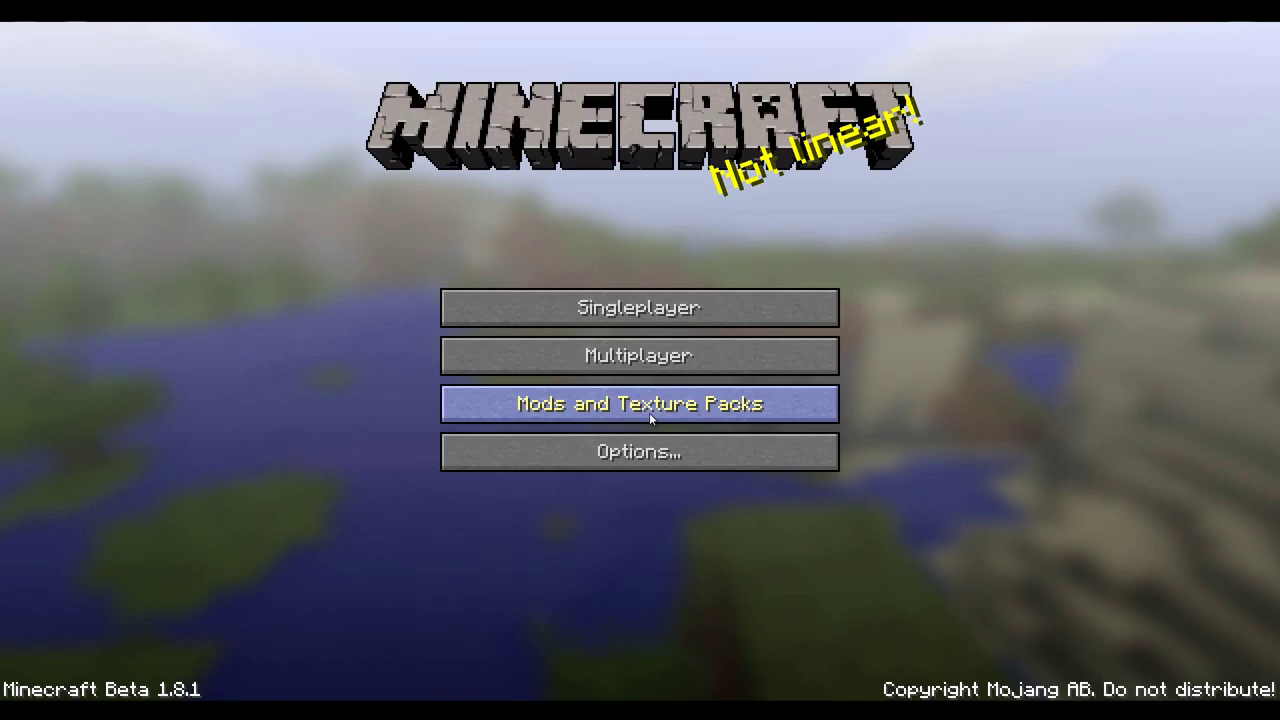
{"action": "left_click", "coordinate": [644, 362]}
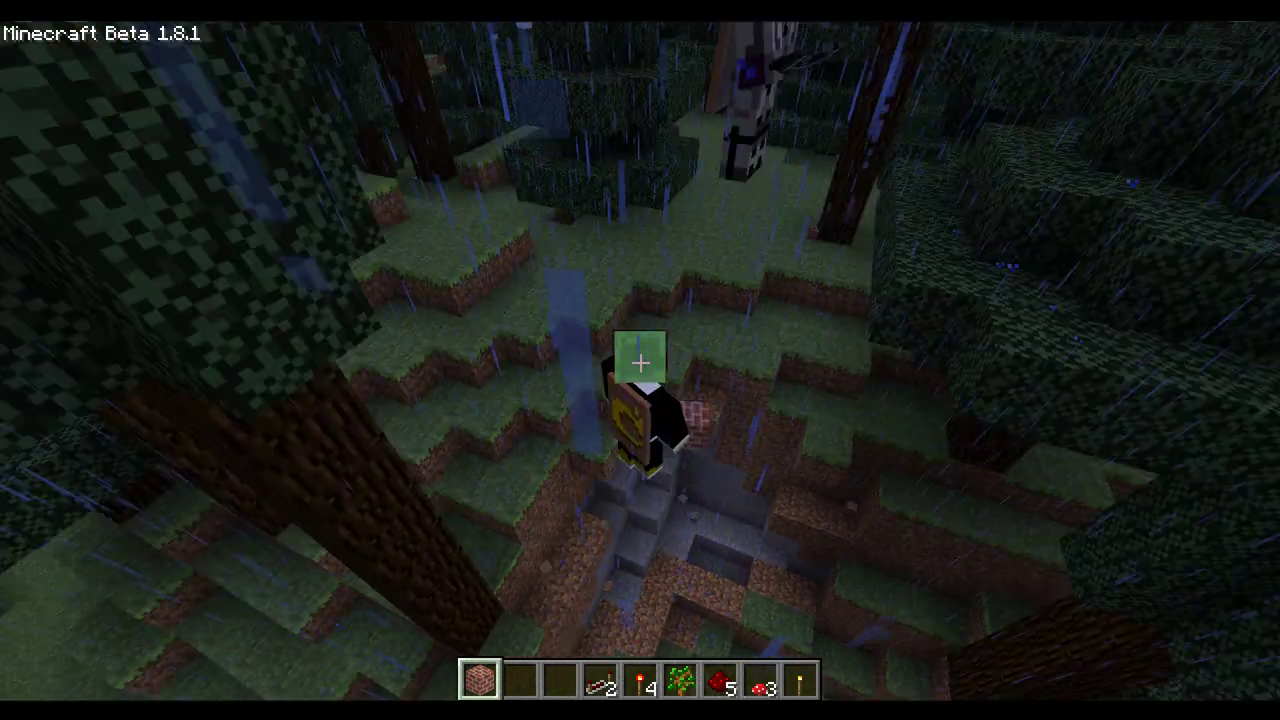
{"action": "key", "text": "space"}
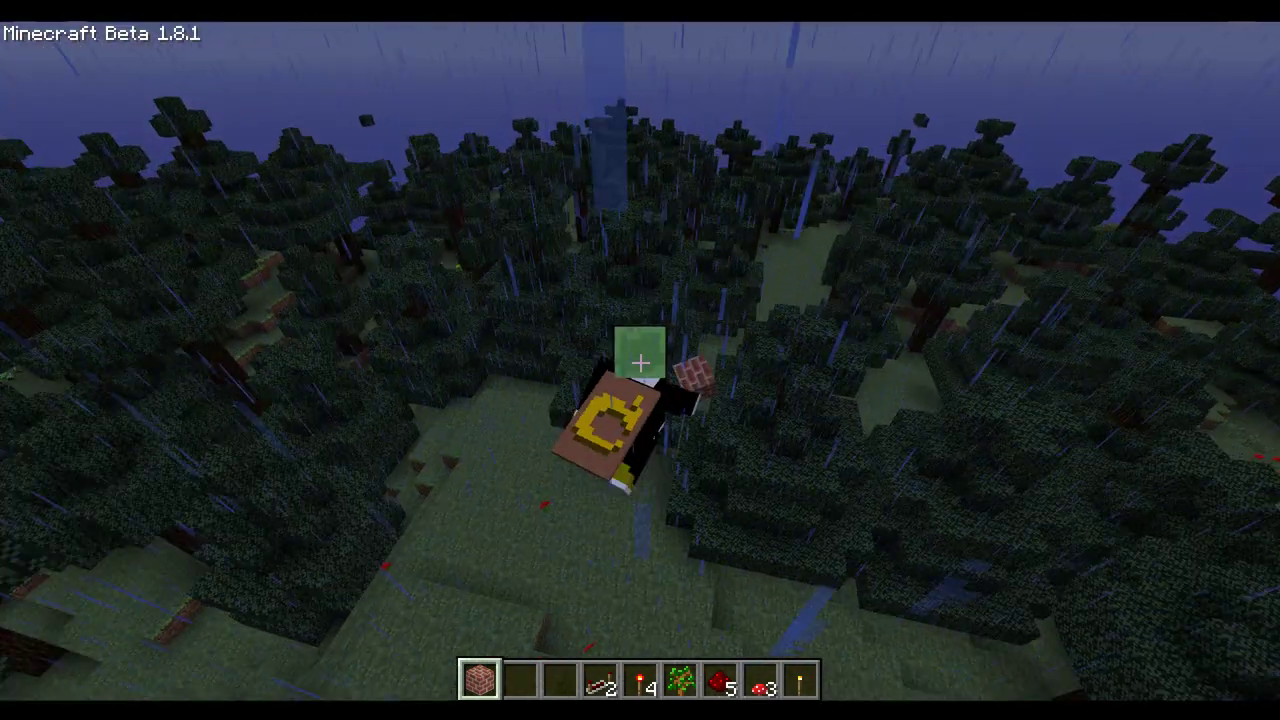
{"action": "key", "text": "shift"}
Fly across and circle over the treetops to show the gold-emblem cape
{"action": "key", "text": "w"}
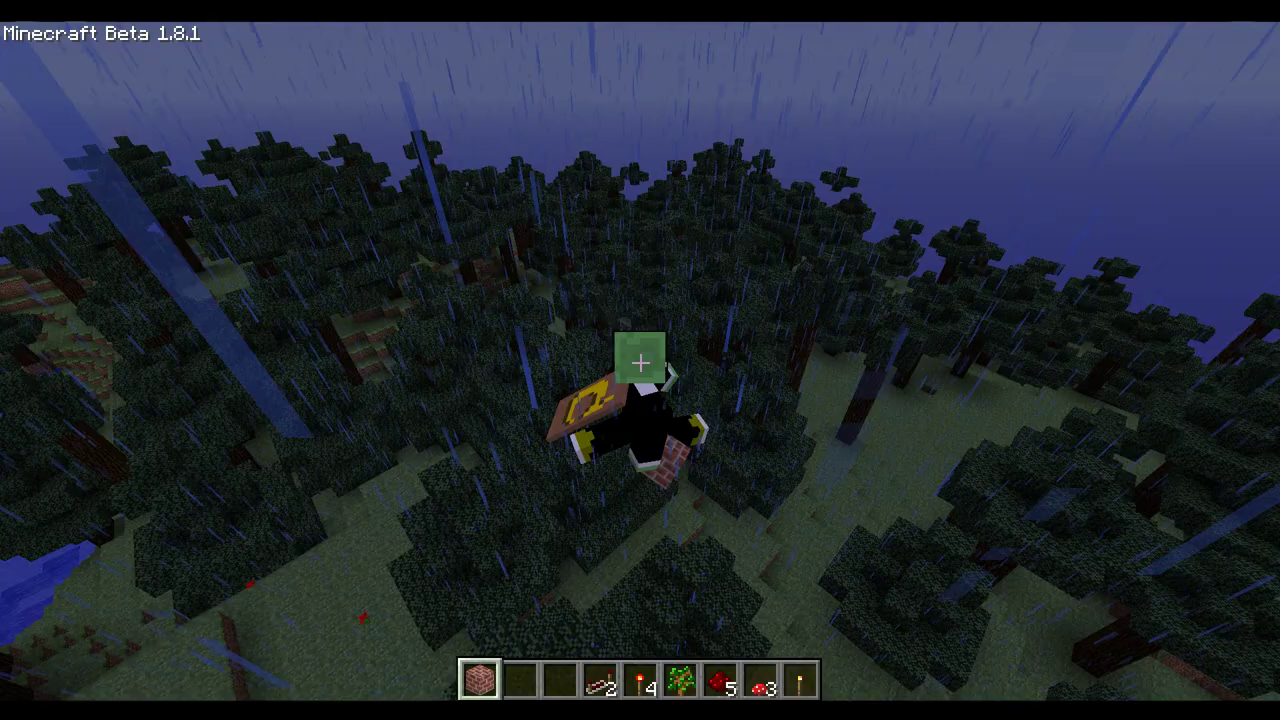
{"action": "key", "text": "w"}
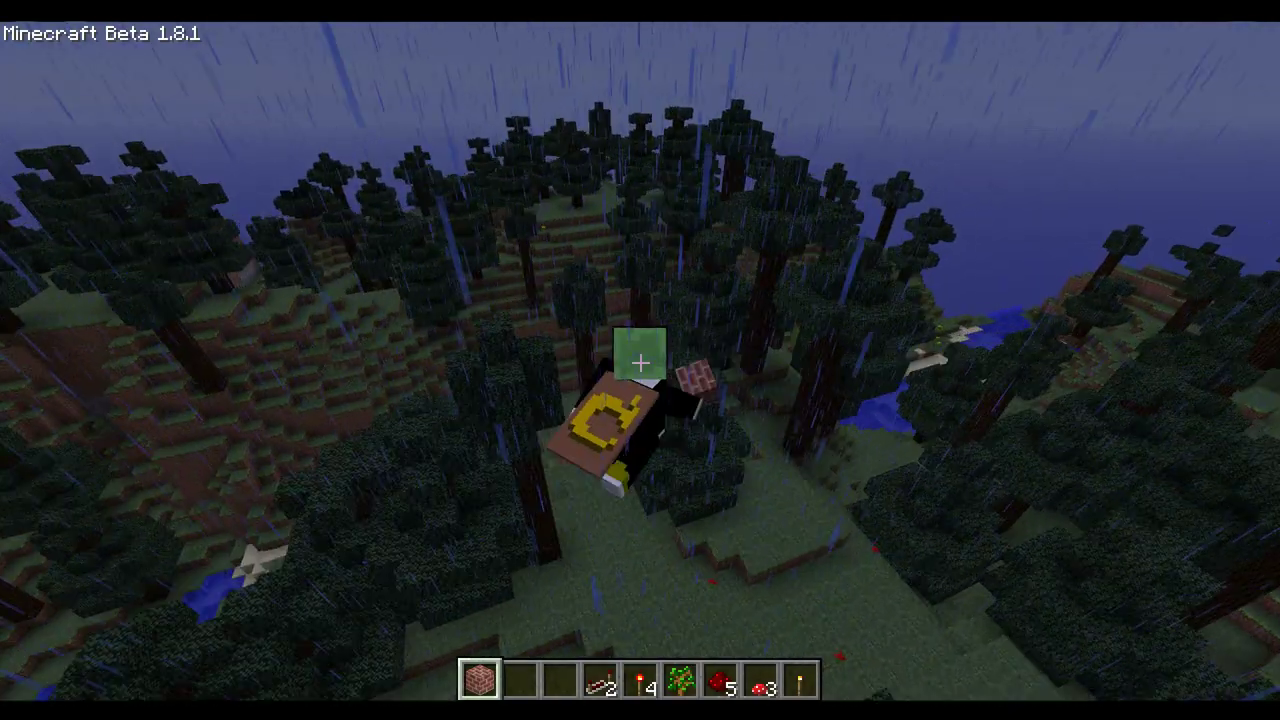
{"action": "key", "text": "w"}
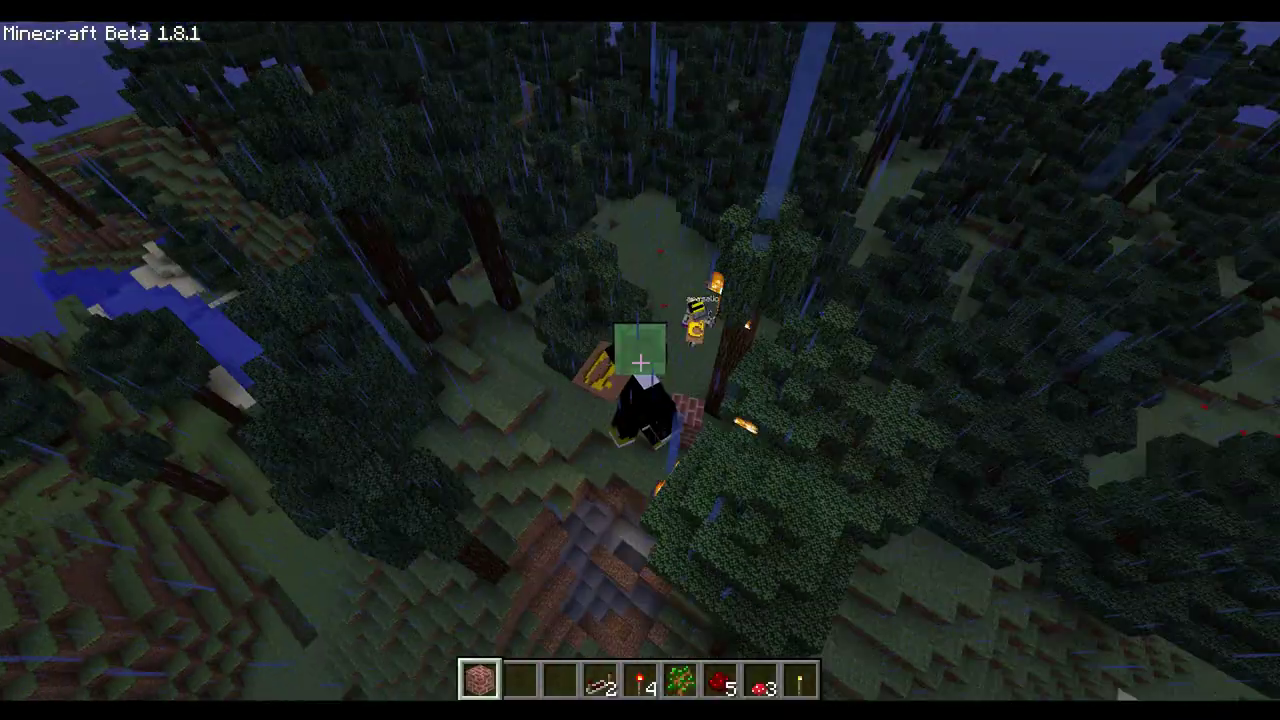
{"action": "mouse_move", "coordinate": [643, 366]}
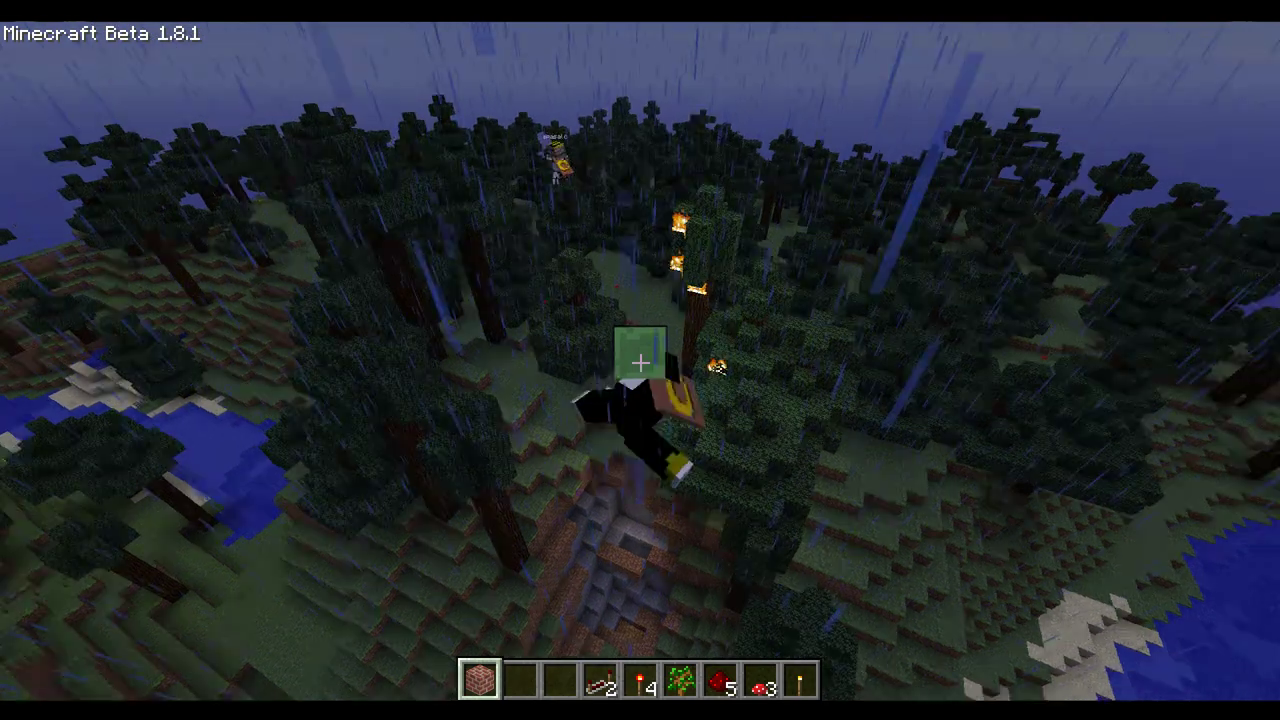